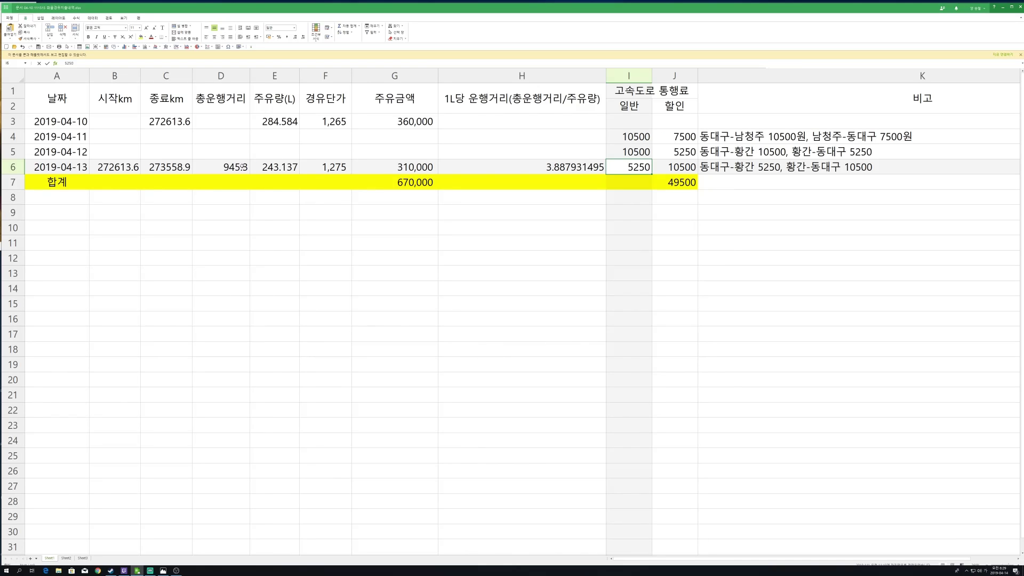
Review the 2019-04-13 distance, starting km, fuel volume, diesel price and fuel cost, comparing price and cost with 2019-04-10.
click(242, 167)
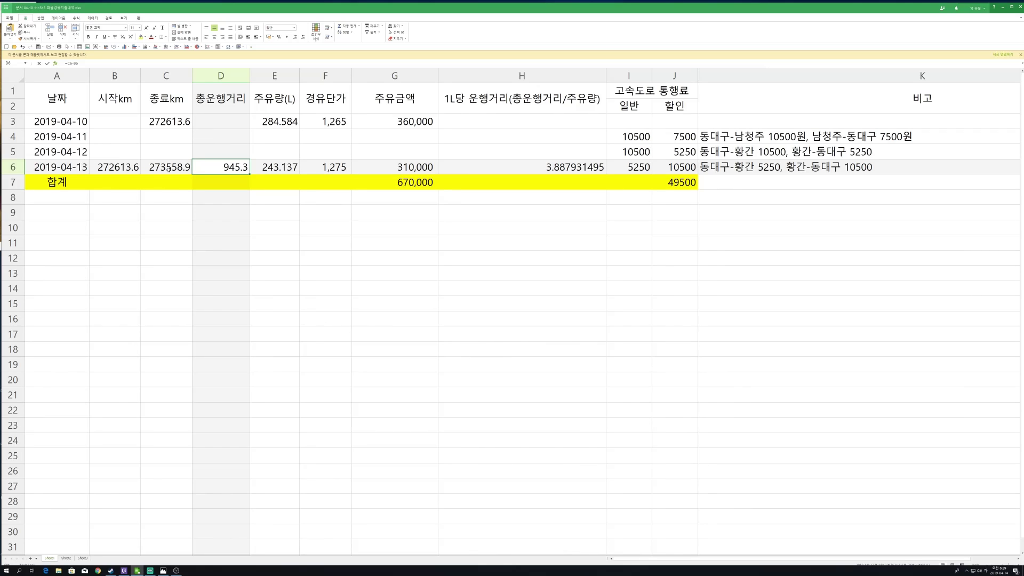
click(127, 169)
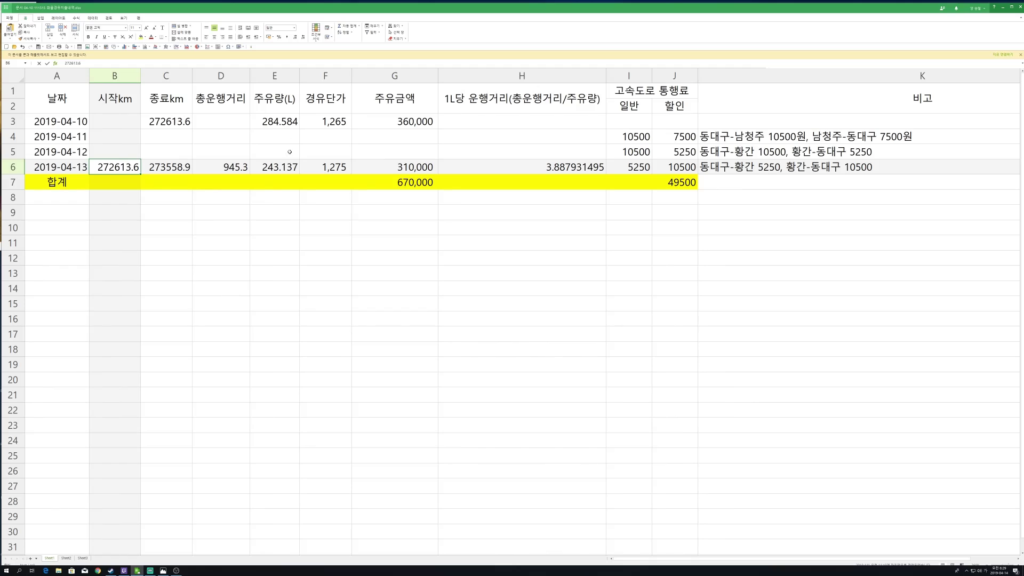
click(283, 168)
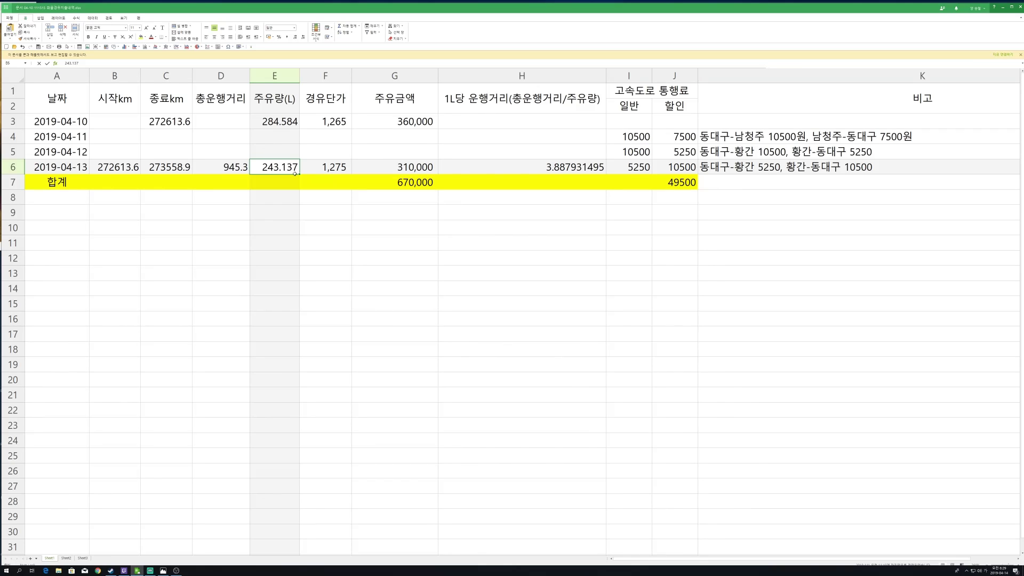
click(338, 169)
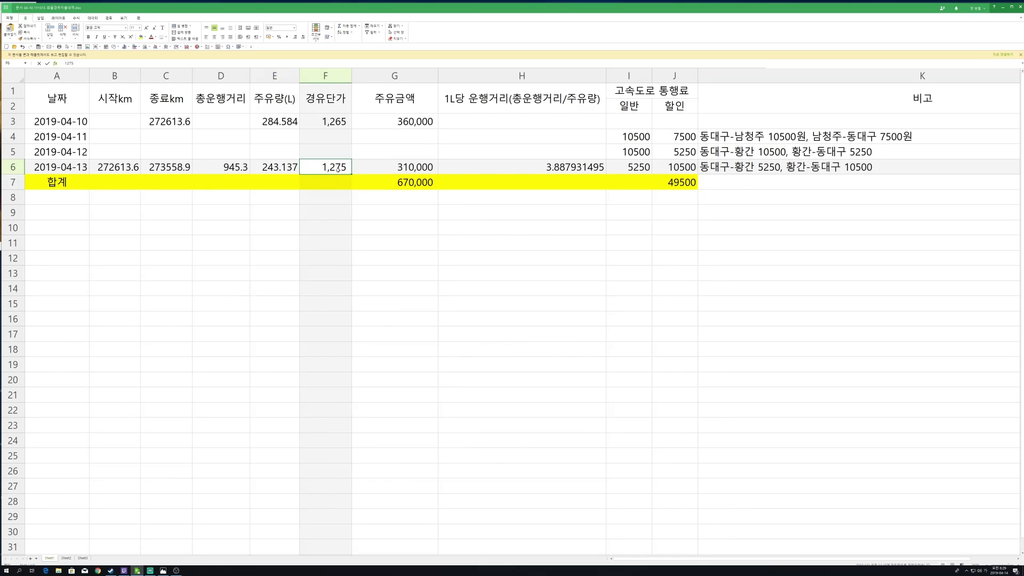
click(339, 126)
click(347, 168)
click(404, 170)
click(409, 125)
click(391, 172)
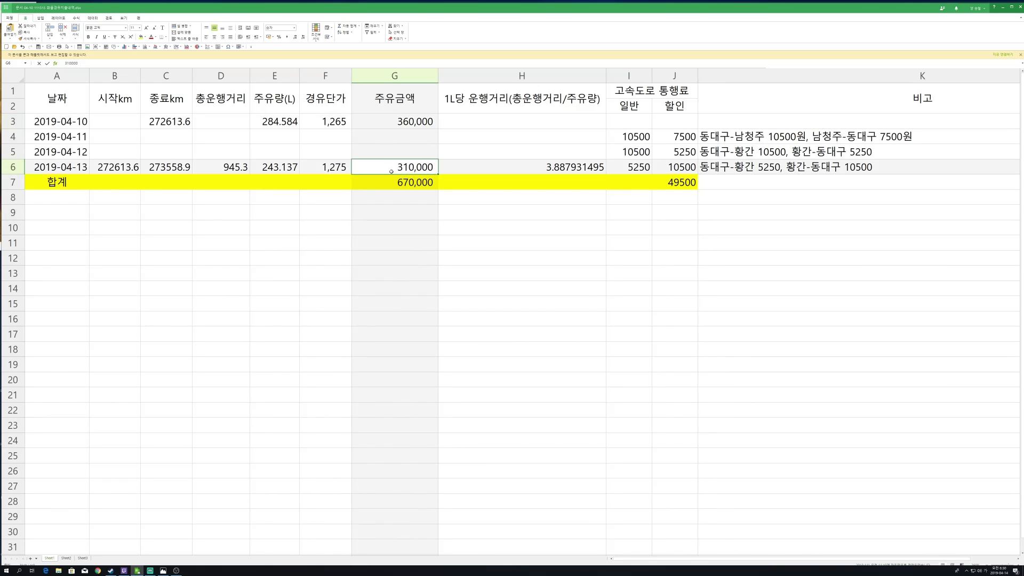
Examine the 2019-04-13 distance-per-litre formula together with the total distance and fuel volume it uses.
click(540, 168)
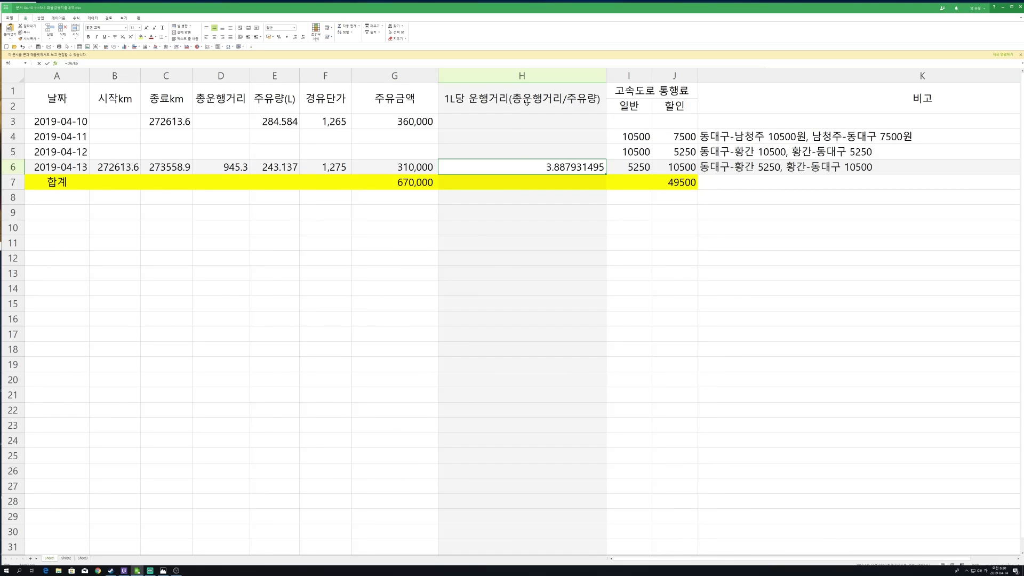
click(246, 167)
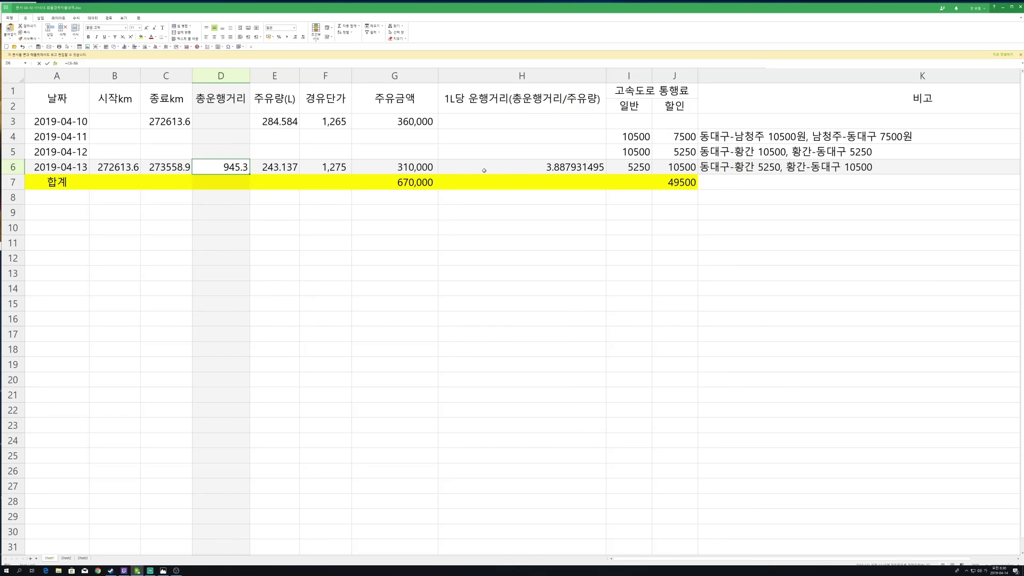
click(293, 169)
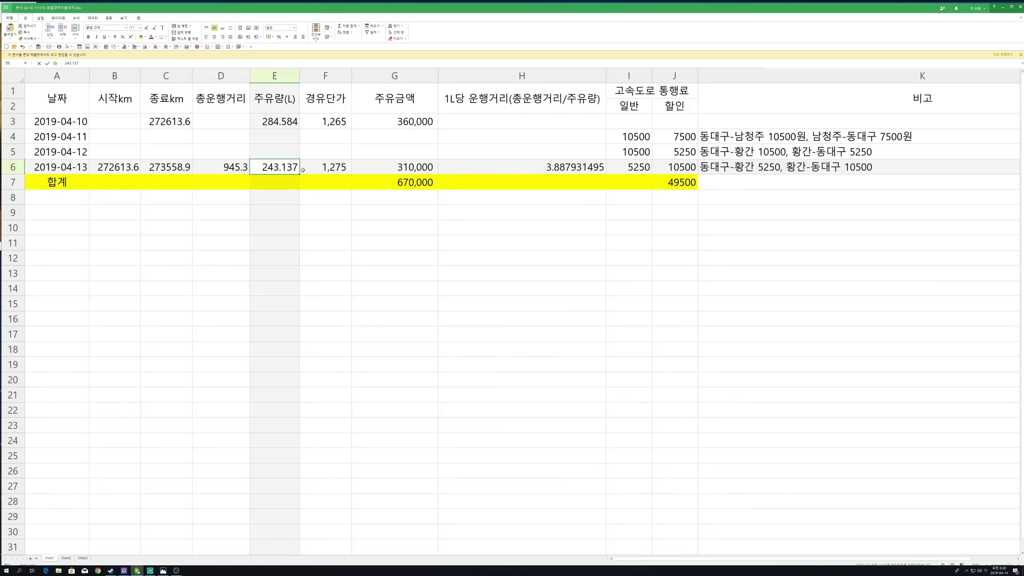
click(530, 168)
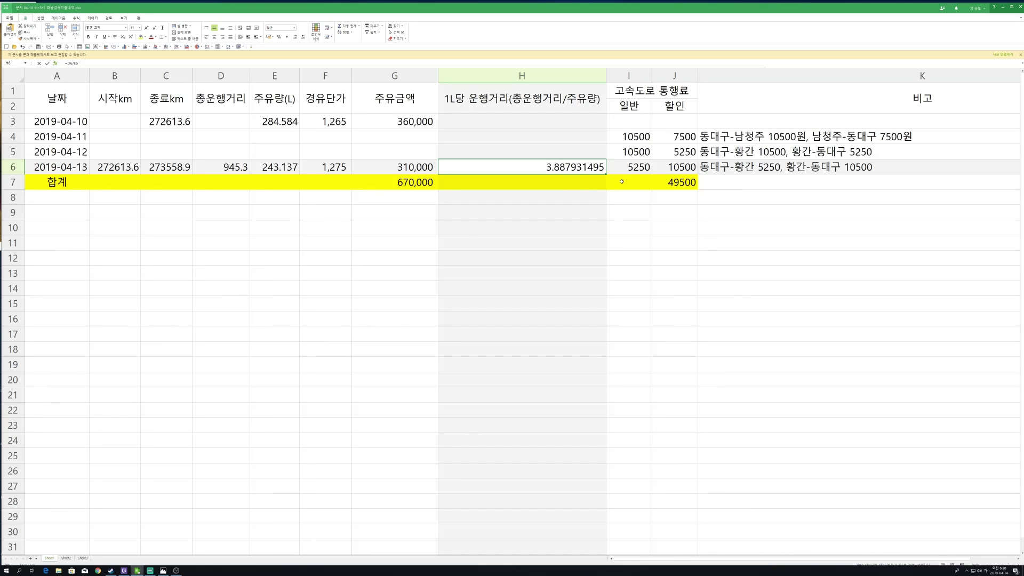
Go through the regular and discounted highway tolls for 2019-04-11, 2019-04-12 and 2019-04-13.
click(647, 136)
click(657, 136)
click(644, 152)
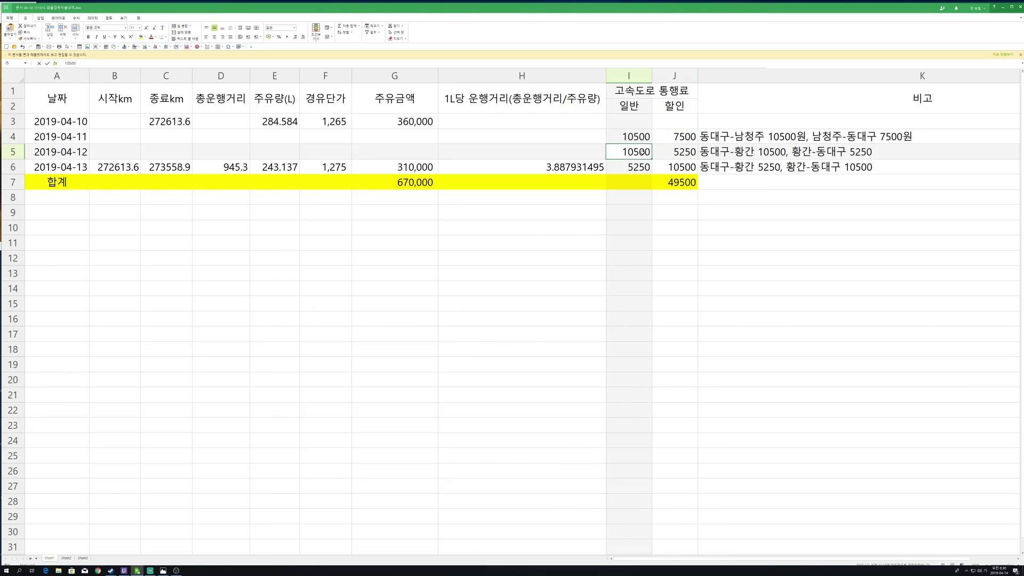
click(664, 152)
click(645, 166)
click(671, 167)
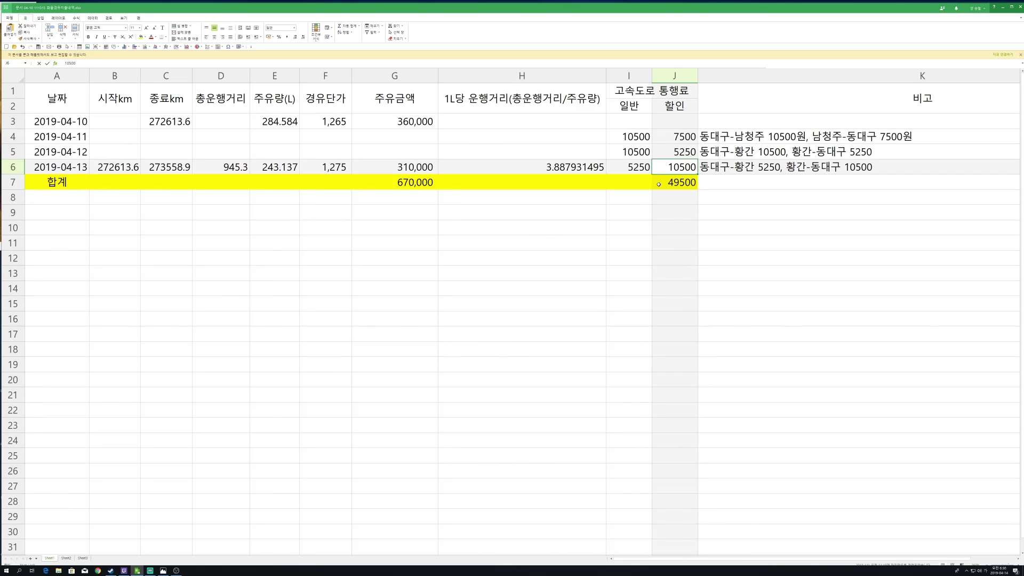
Compare the regular tolls with the discounted tolls for 2019-04-11 and 2019-04-12.
click(646, 137)
click(659, 137)
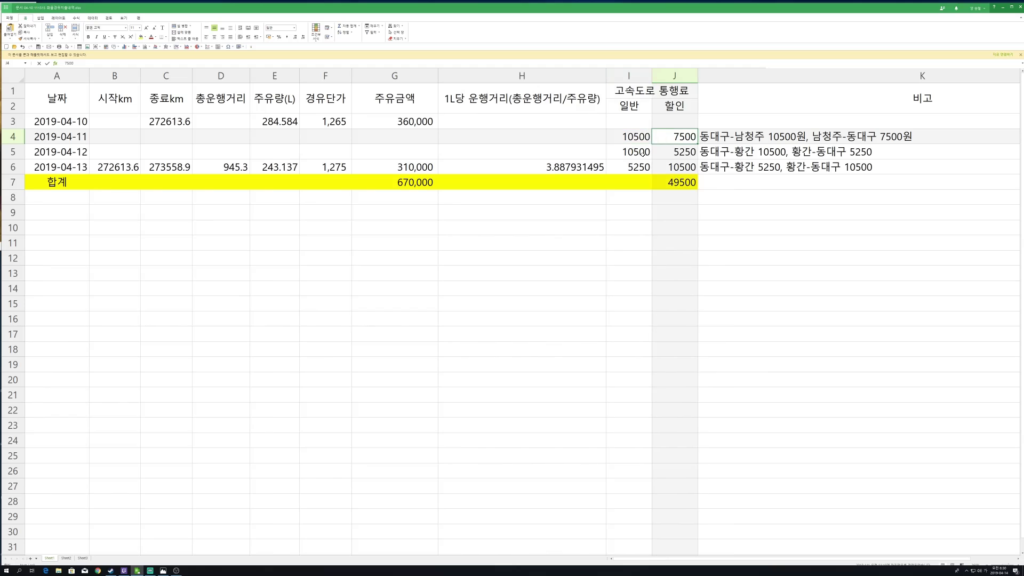
click(642, 153)
click(664, 152)
click(646, 136)
click(659, 136)
click(649, 153)
click(660, 154)
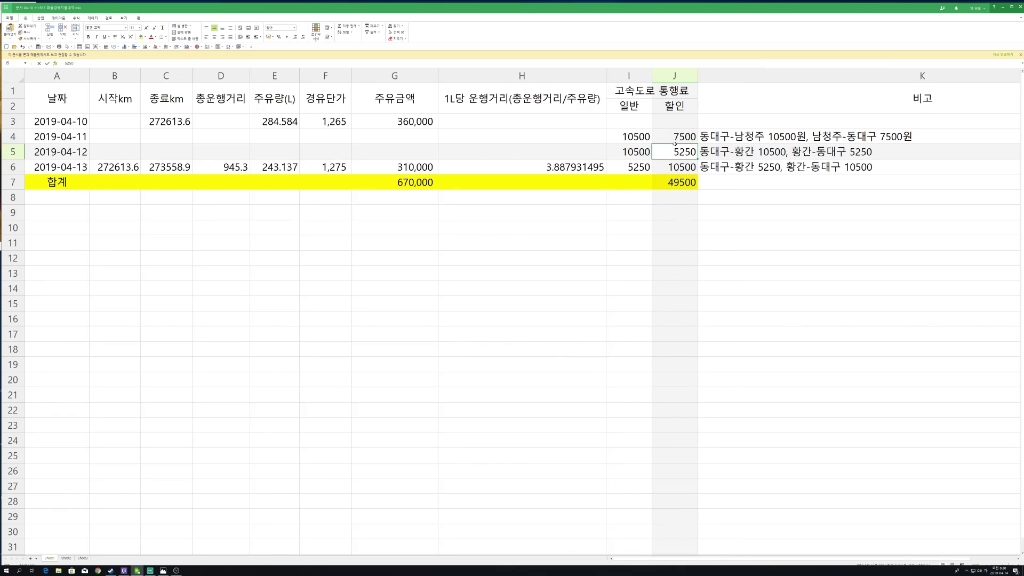
Compare the discounted tolls of 2019-04-11 and 2019-04-12 with the 2019-04-13 toll in the 일반 column.
click(674, 140)
click(672, 152)
click(672, 138)
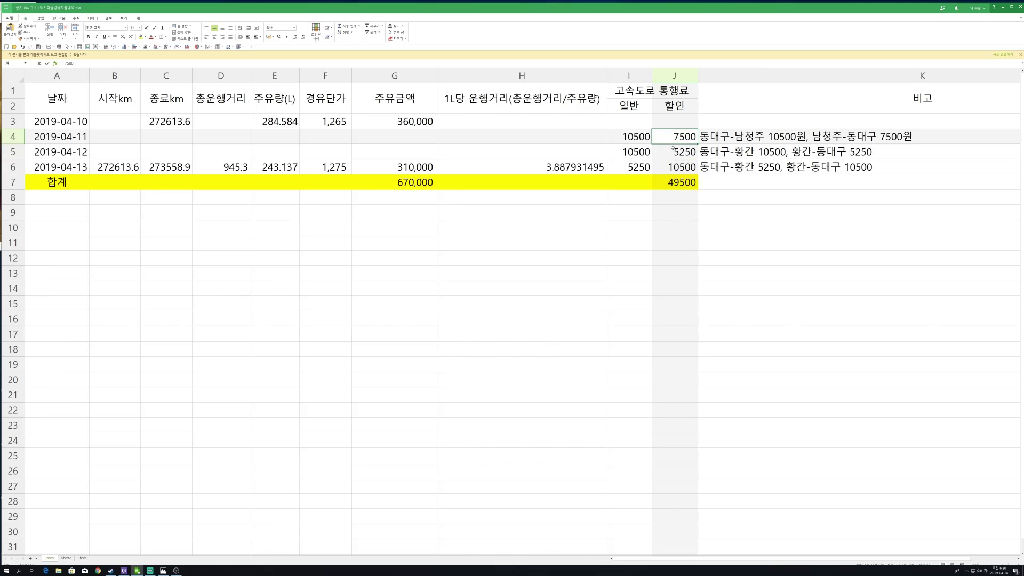
click(667, 153)
click(644, 169)
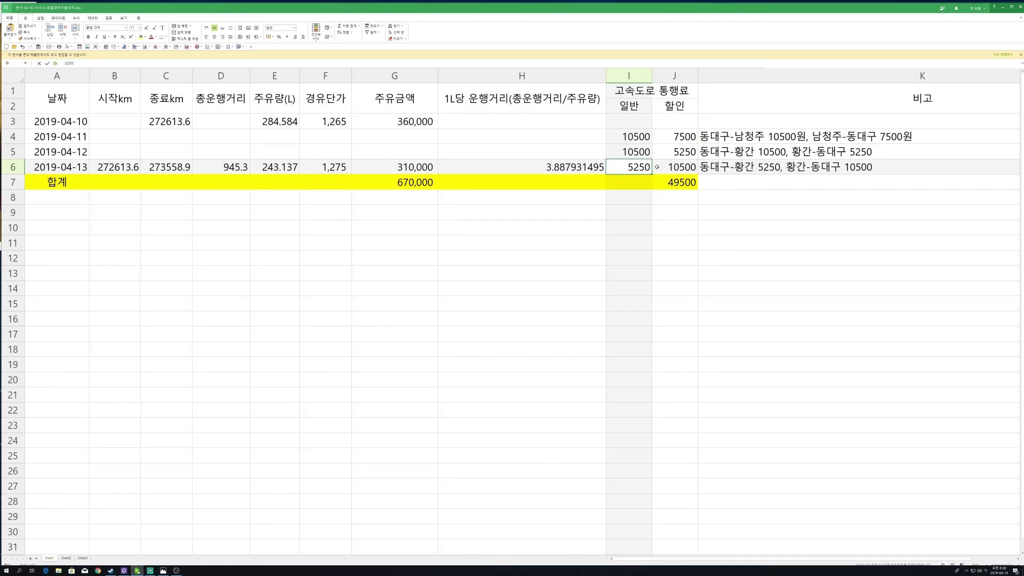
click(673, 153)
click(643, 167)
click(673, 153)
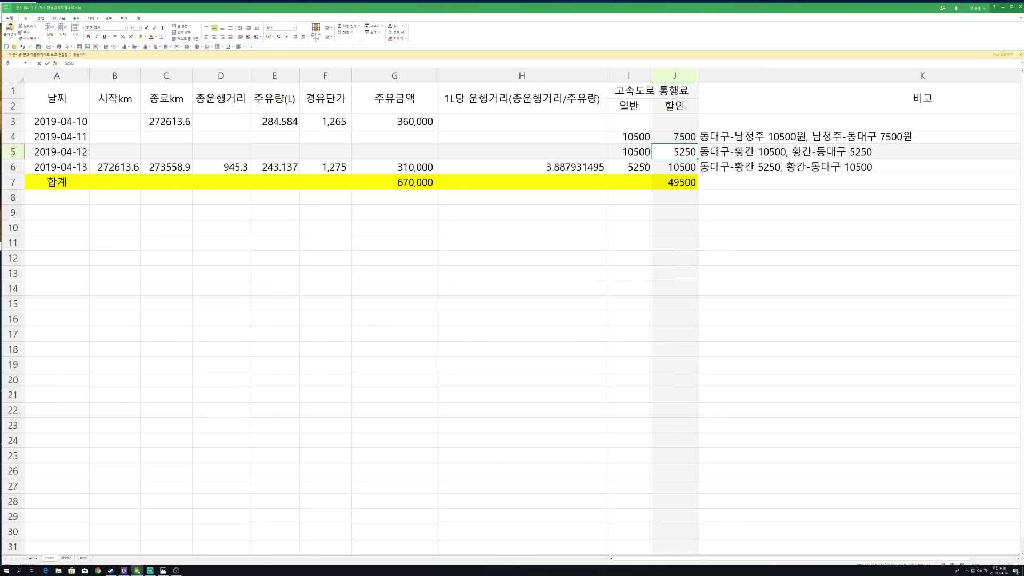
click(646, 166)
click(673, 152)
click(636, 168)
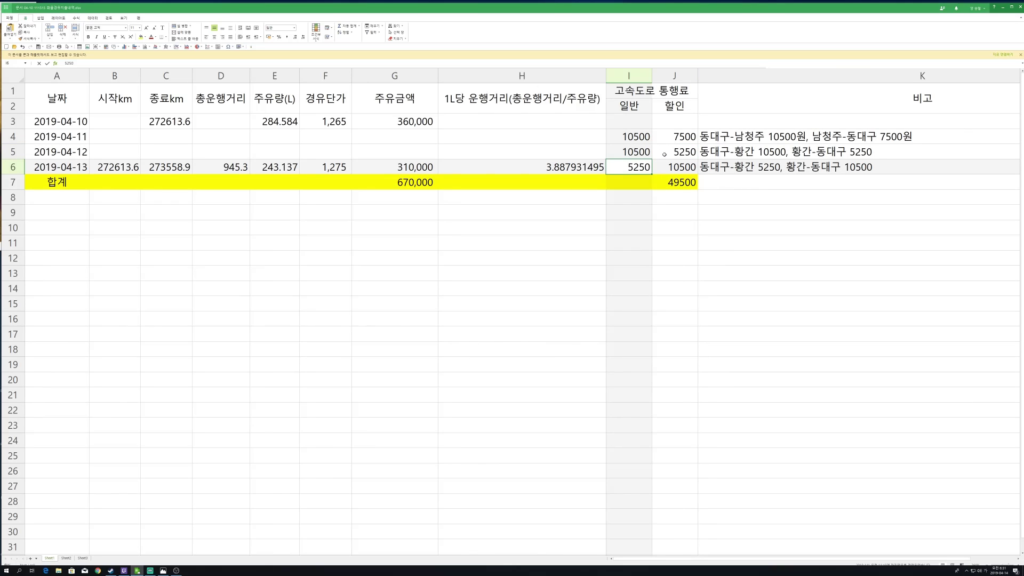
click(670, 138)
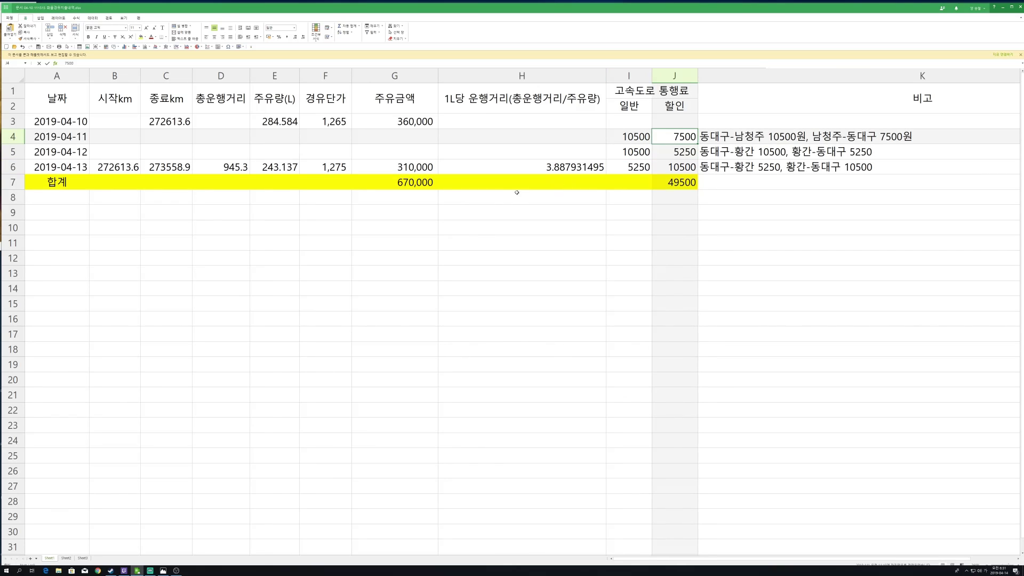
Switch to Chrome and reposition its window so the spreadsheet's toll columns stay visible, ready for a Google search.
click(99, 571)
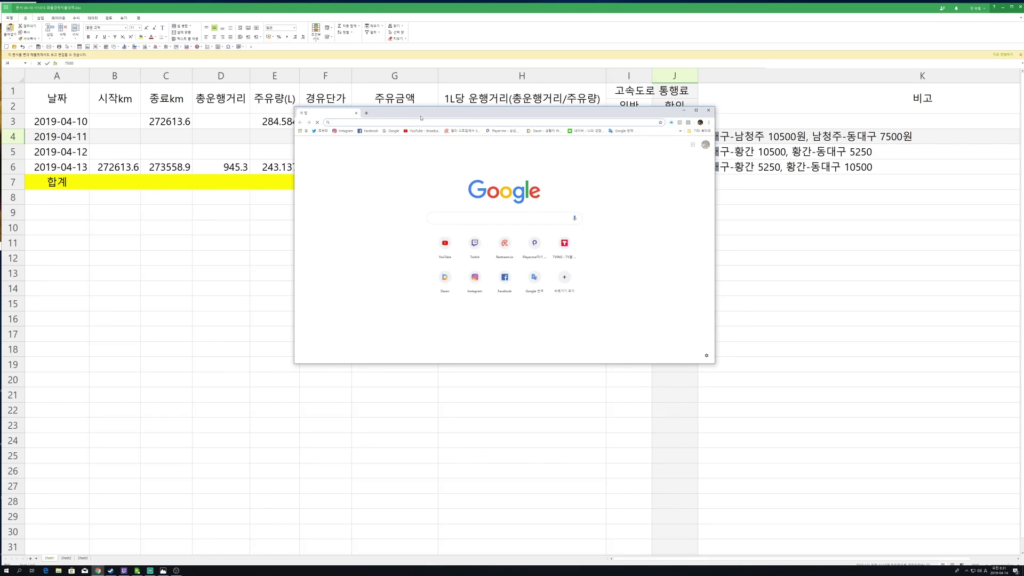
drag(430, 111, 369, 88)
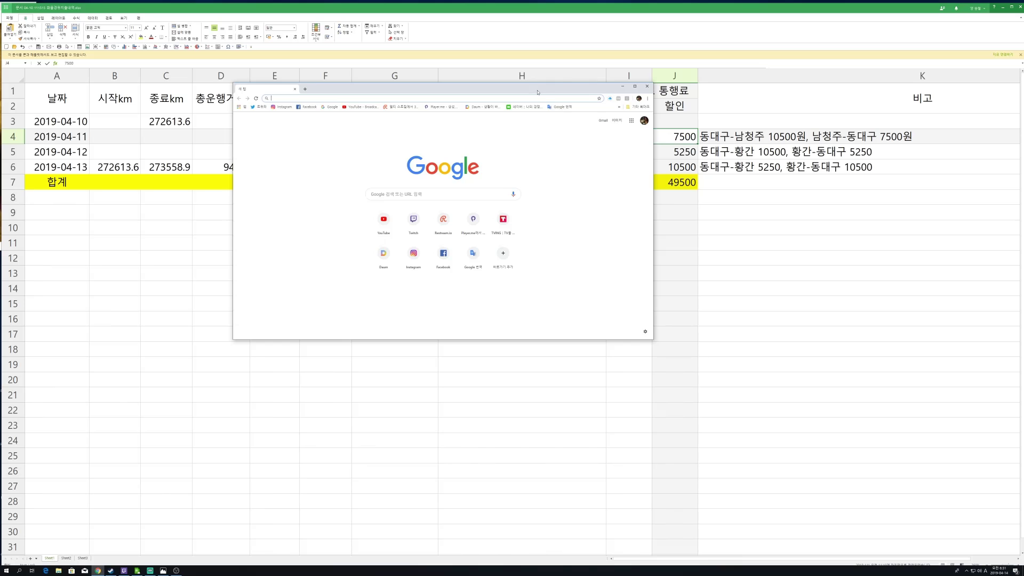
drag(537, 92, 498, 75)
click(374, 177)
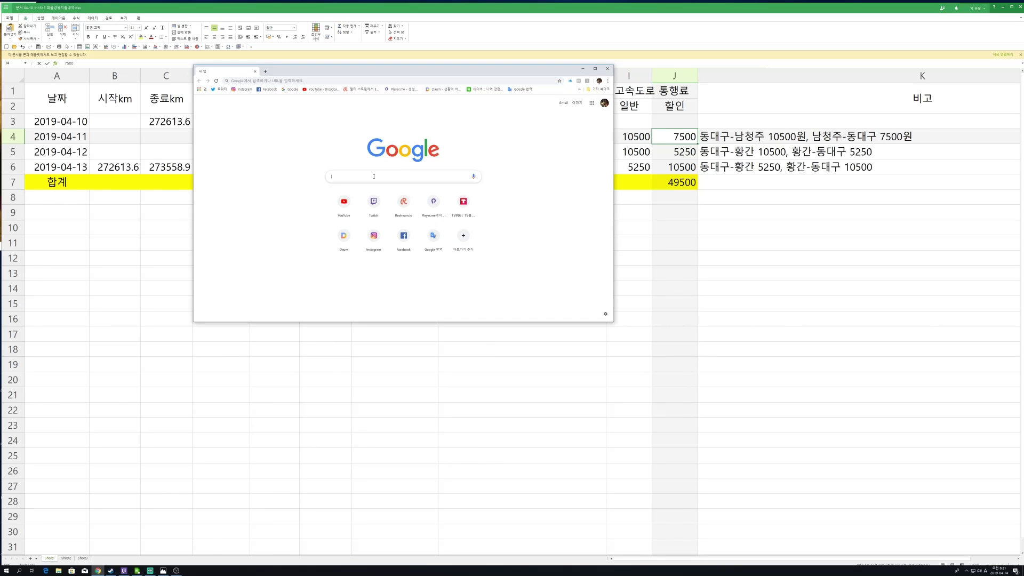
text(rthrehfh)
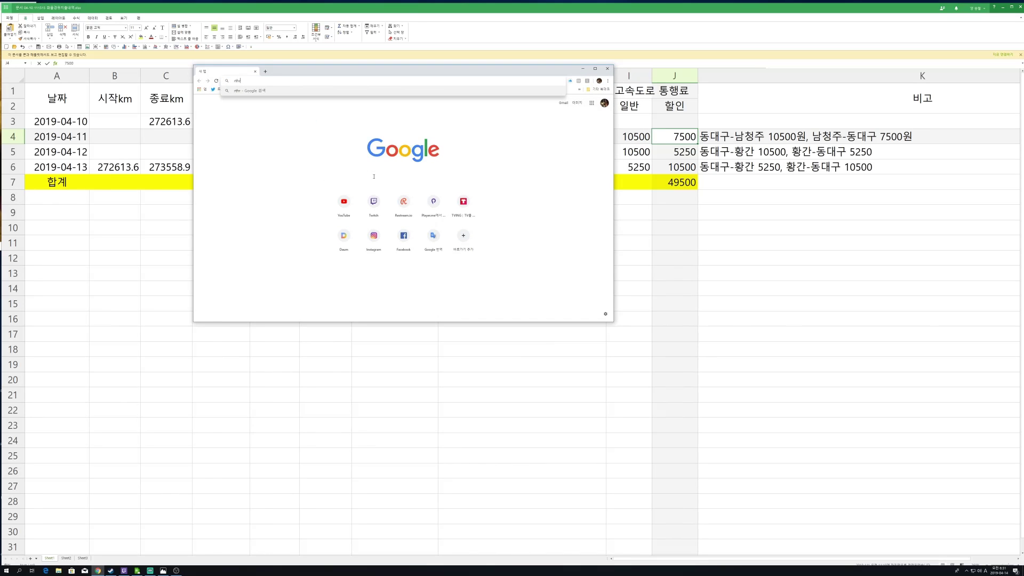
key(BackSpace)
key(BackSpace)
key(BackSpace)
key(BackSpace)
key(BackSpace)
key(BackSpace)
key(BackSpace)
key(BackSpace)
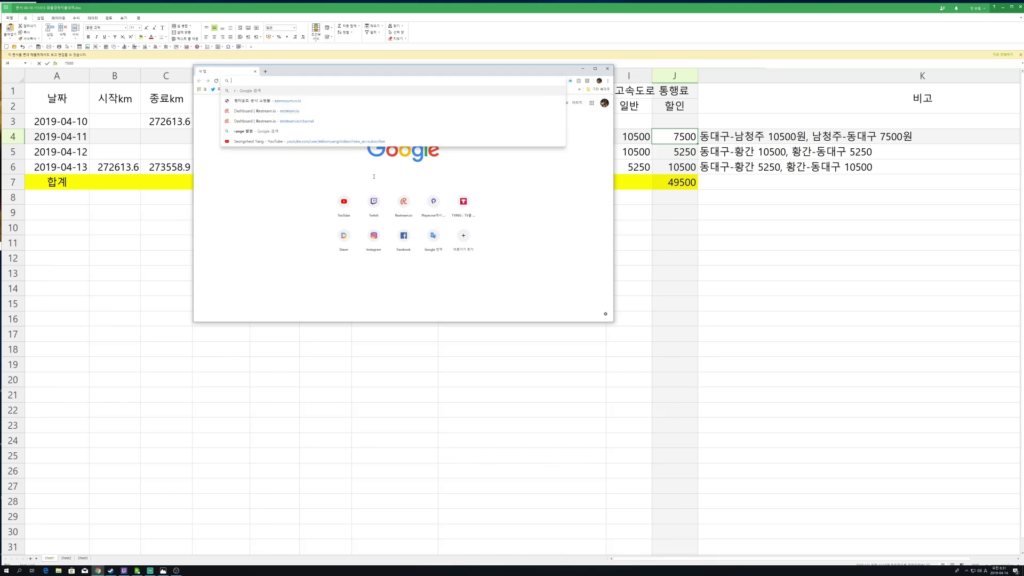
Search Google for "고속도로 야간 통행료 할인".
text(고속ㄷ)
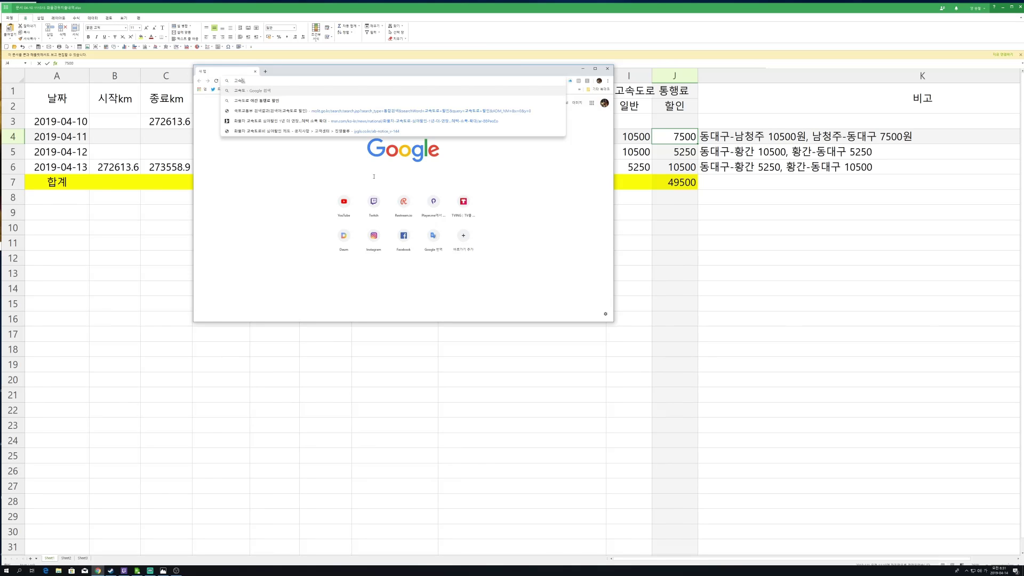
key(Down)
key(Return)
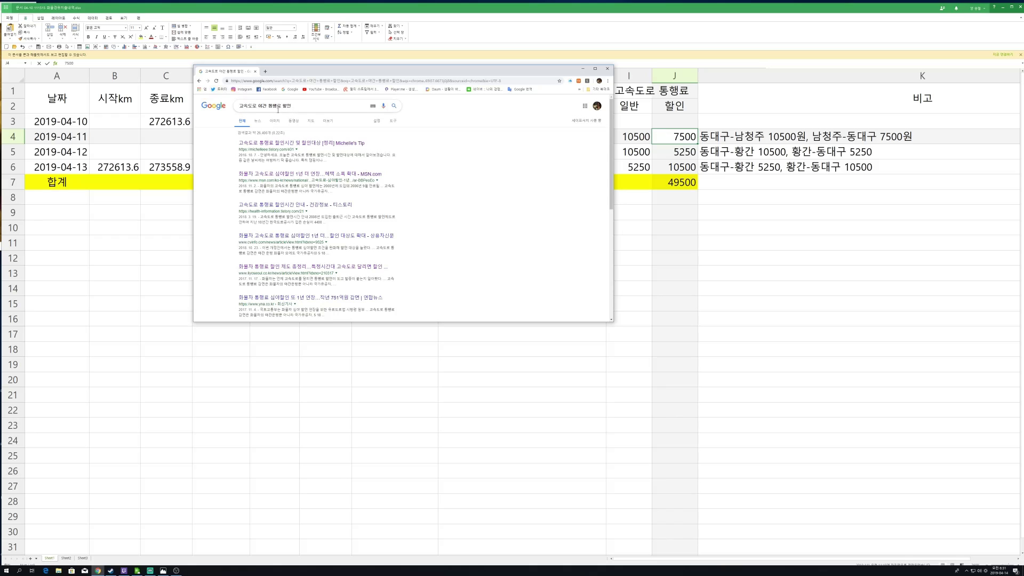
Open the 일요서울 article "화물차 통행료 할인 제도 총정리" and look through its toll discount rules.
click(313, 271)
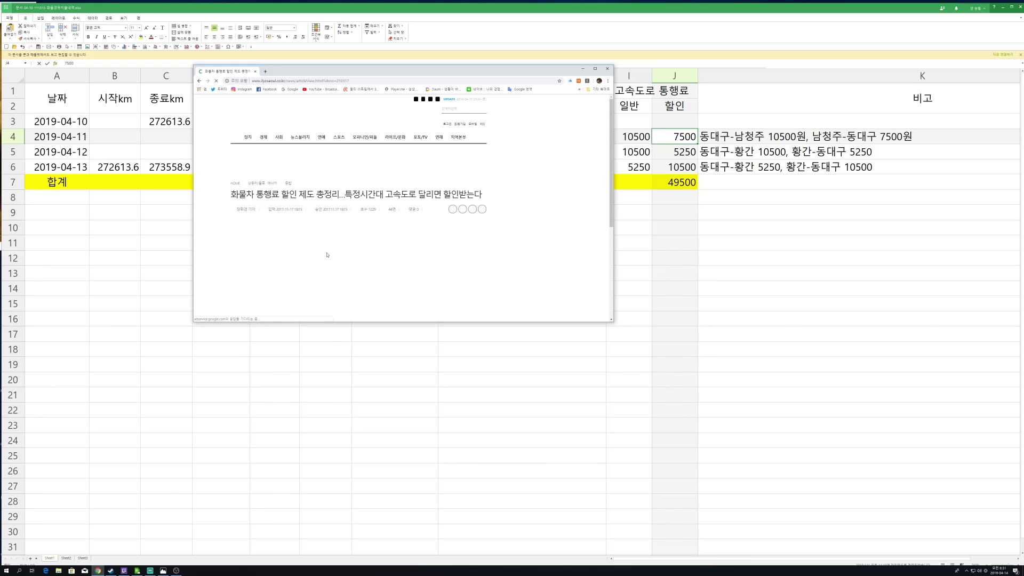
scroll(328, 252, down, 10)
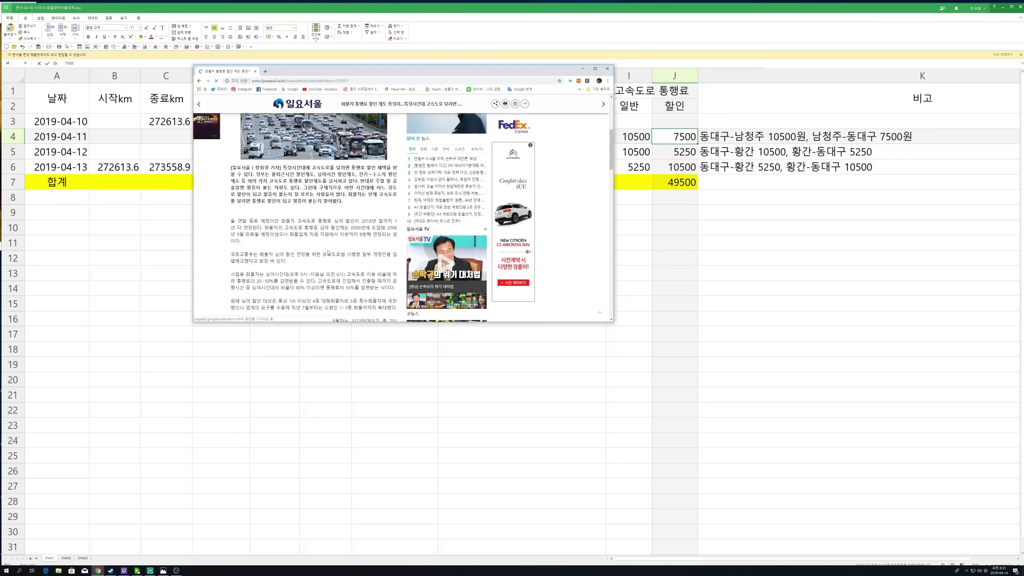
scroll(328, 250, down, 3)
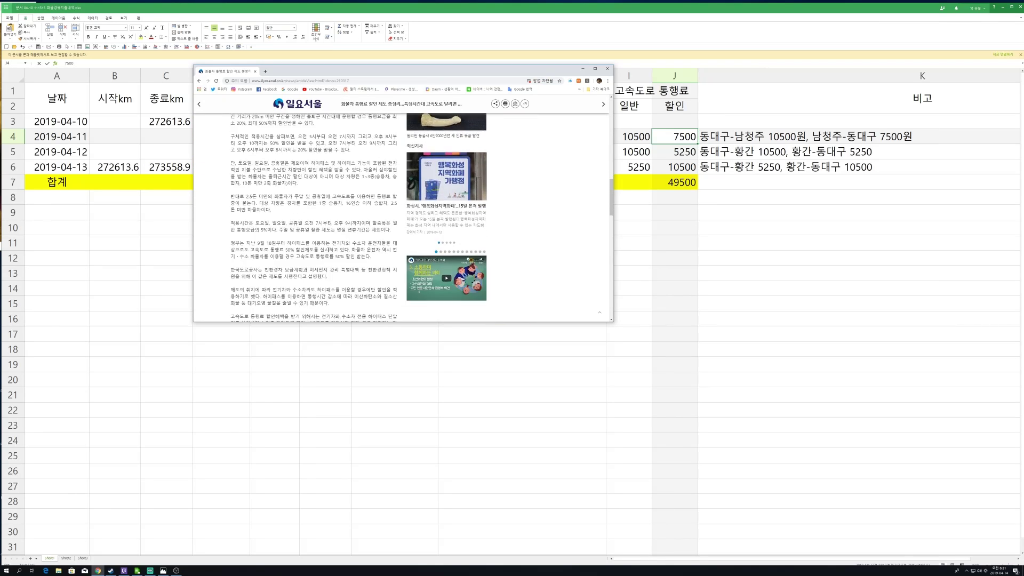
scroll(328, 249, down, 1)
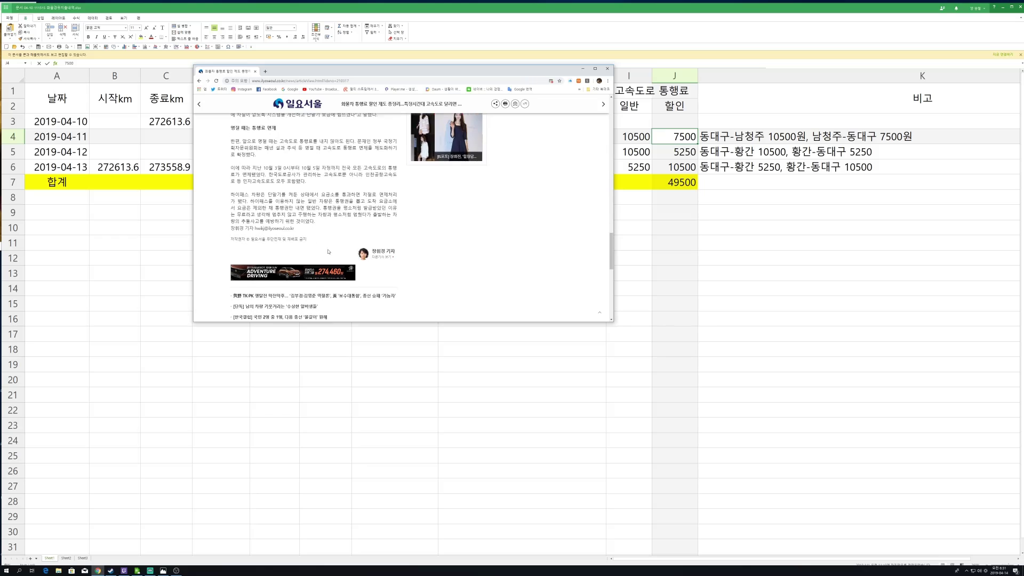
scroll(329, 250, up, 5)
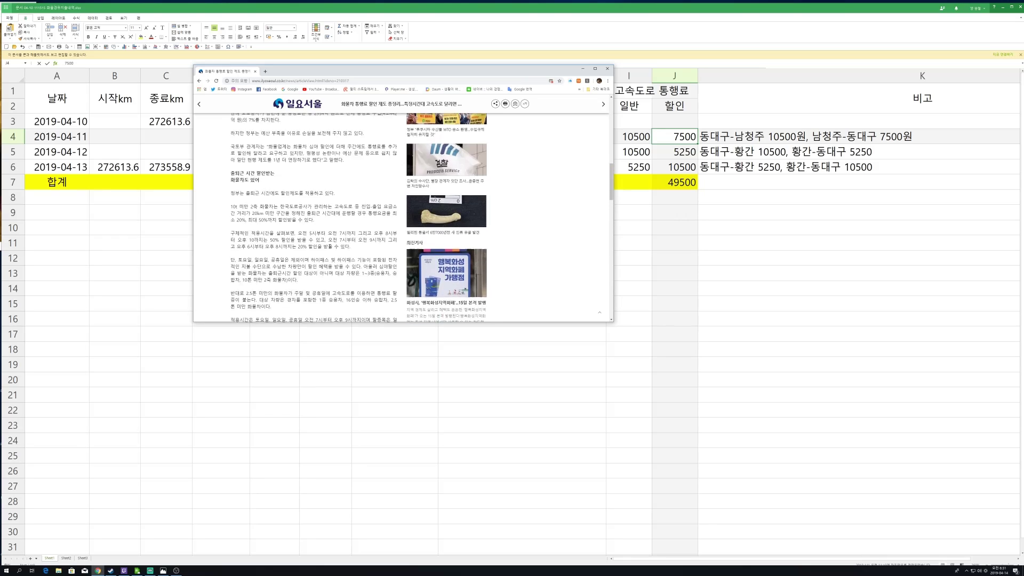
click(268, 81)
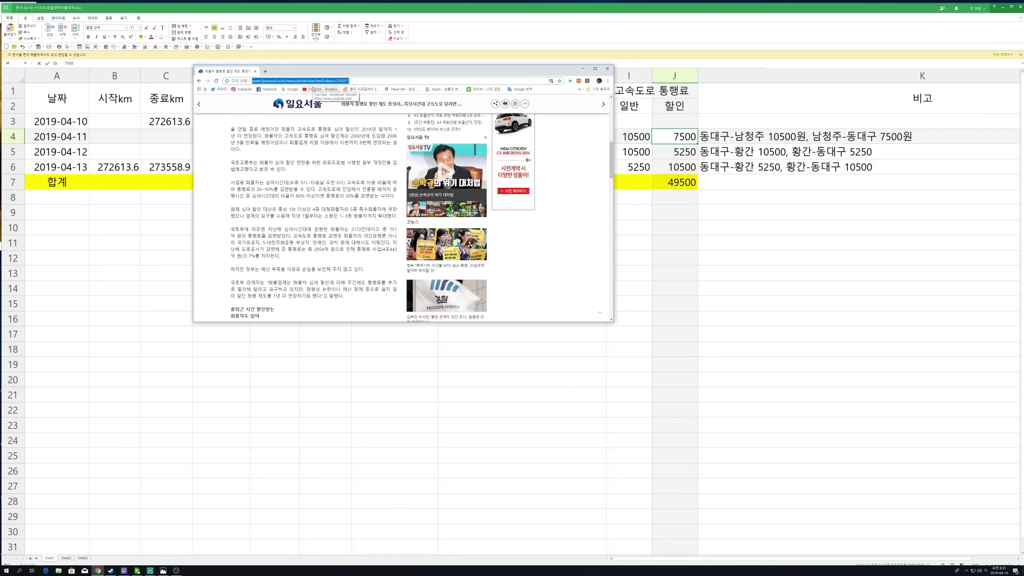
Return to the search results, open the 정부24 page "화물차 통행료 심야할인" and maximize the browser window.
key(alt+Left)
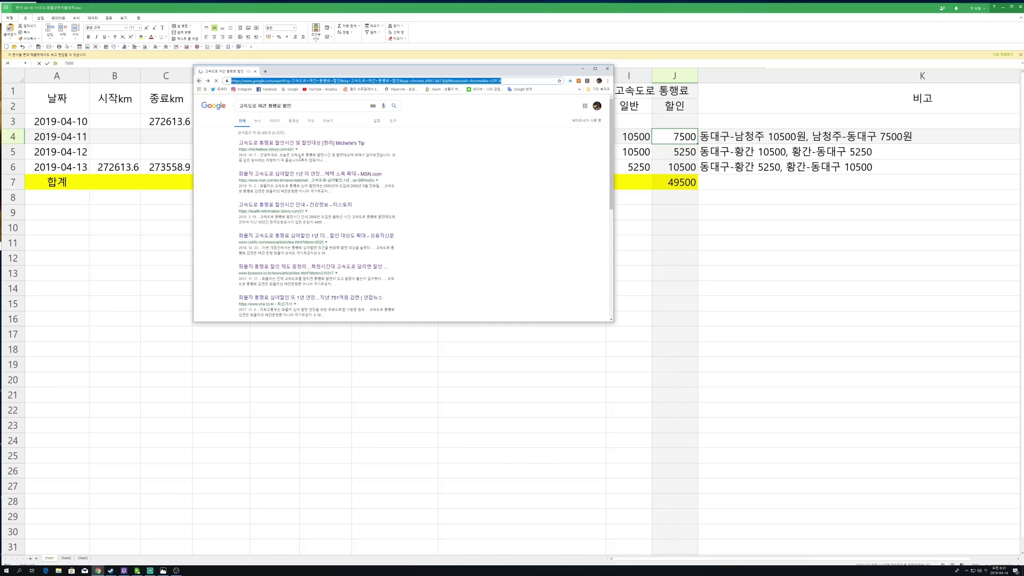
scroll(294, 217, down, 3)
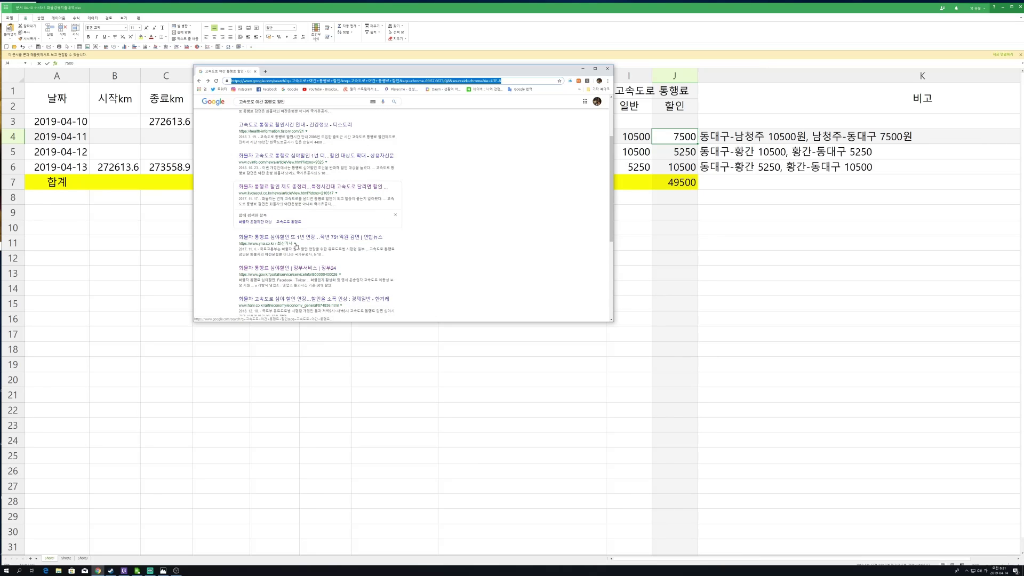
click(293, 269)
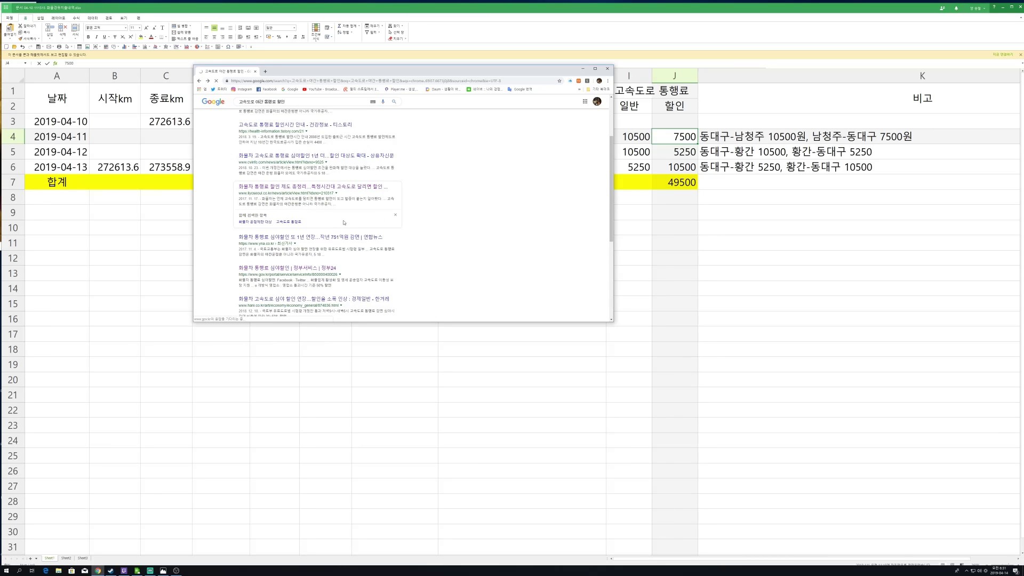
double_click(364, 74)
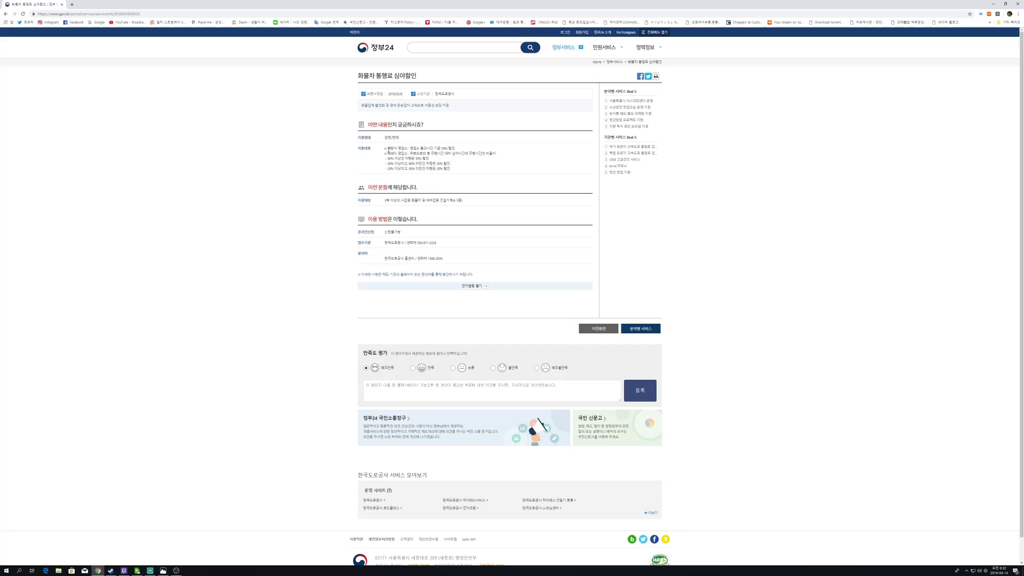
Highlight and read the 지원내용 lines on open and closed toll gates and the discount tiers on the 정부24 page.
drag(388, 149, 409, 151)
click(410, 149)
drag(410, 148, 444, 148)
click(445, 149)
drag(387, 153, 502, 154)
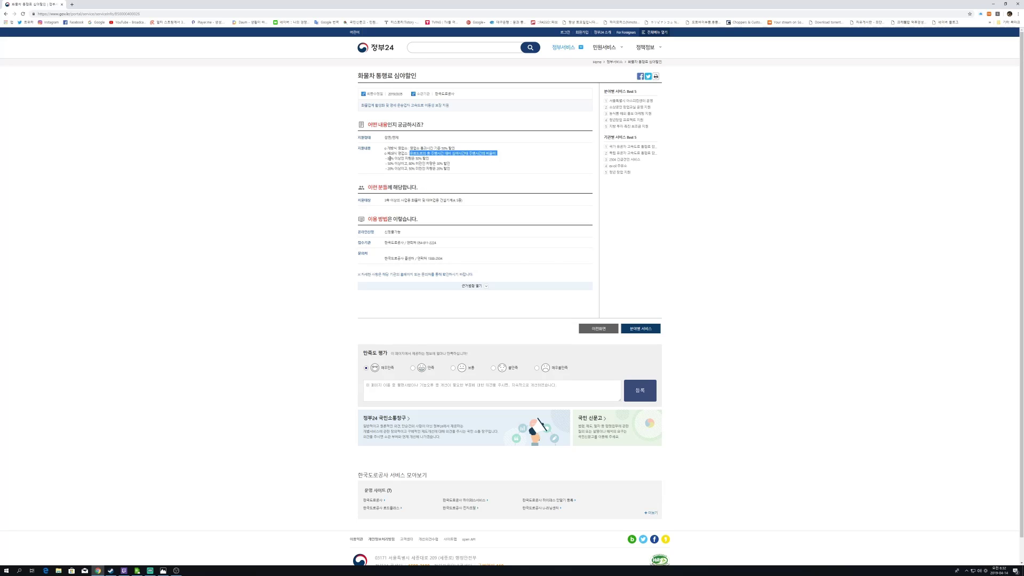
drag(389, 158, 450, 163)
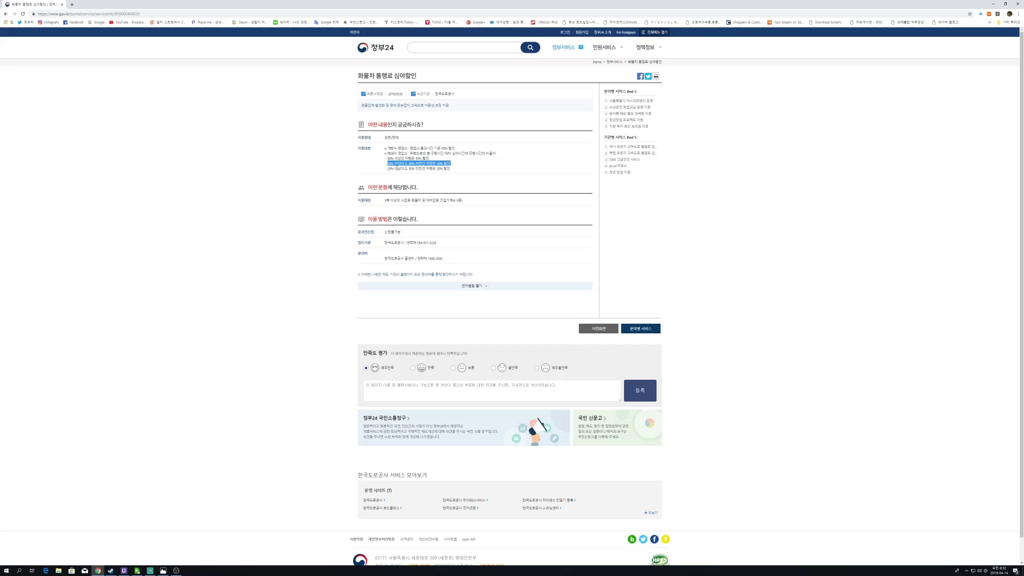
drag(387, 168, 446, 169)
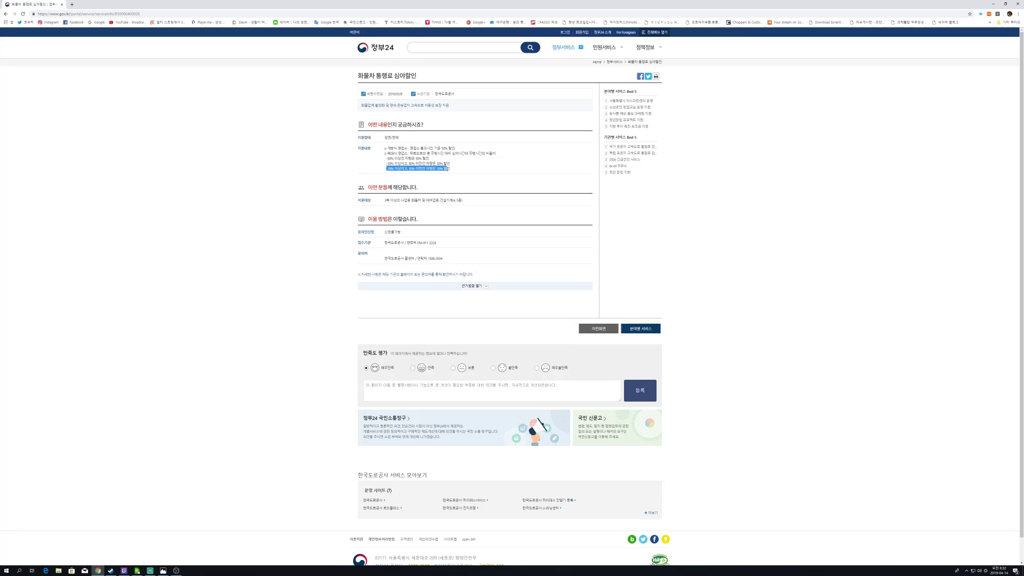
click(391, 169)
drag(387, 149, 401, 149)
Search Google for "고속도로" and open the 한국도로공사 website from the results.
click(154, 14)
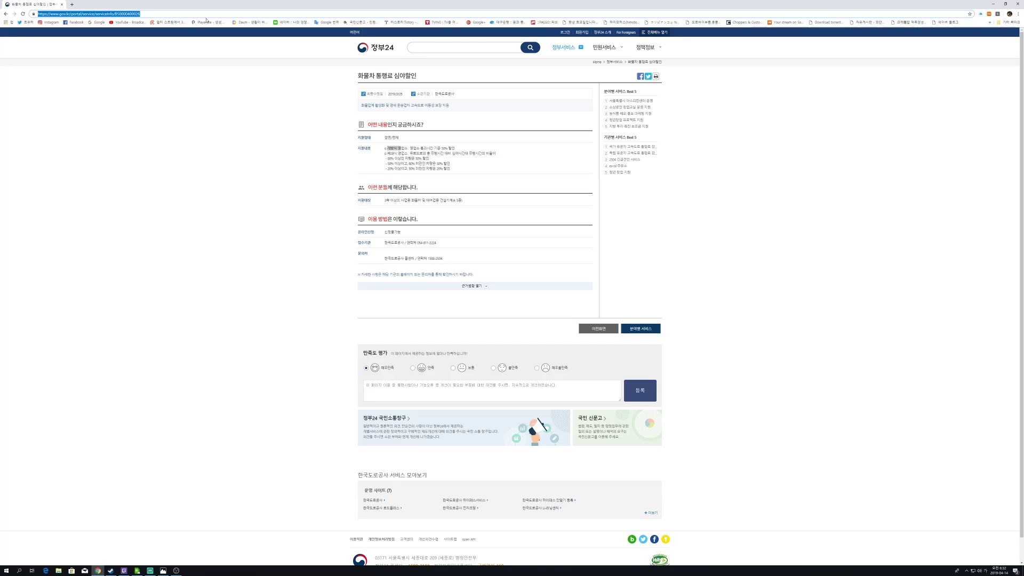
text(고속ㄷ)
text(로)
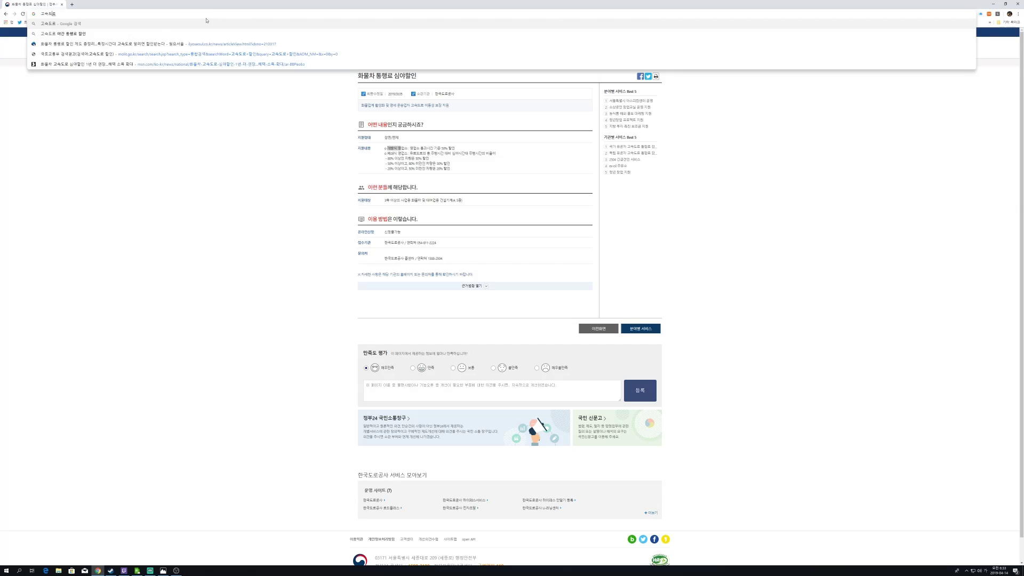
key(Return)
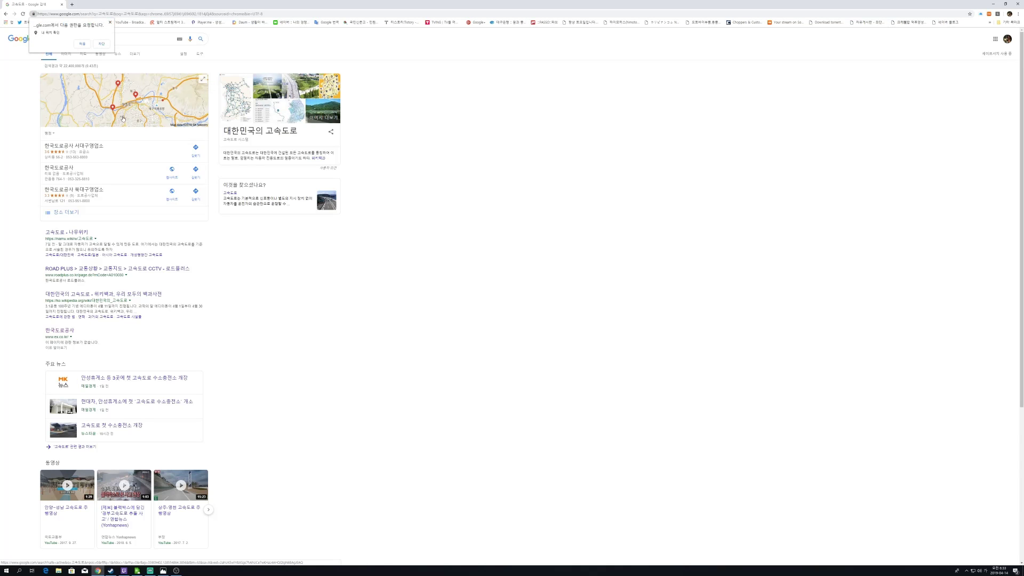
click(60, 330)
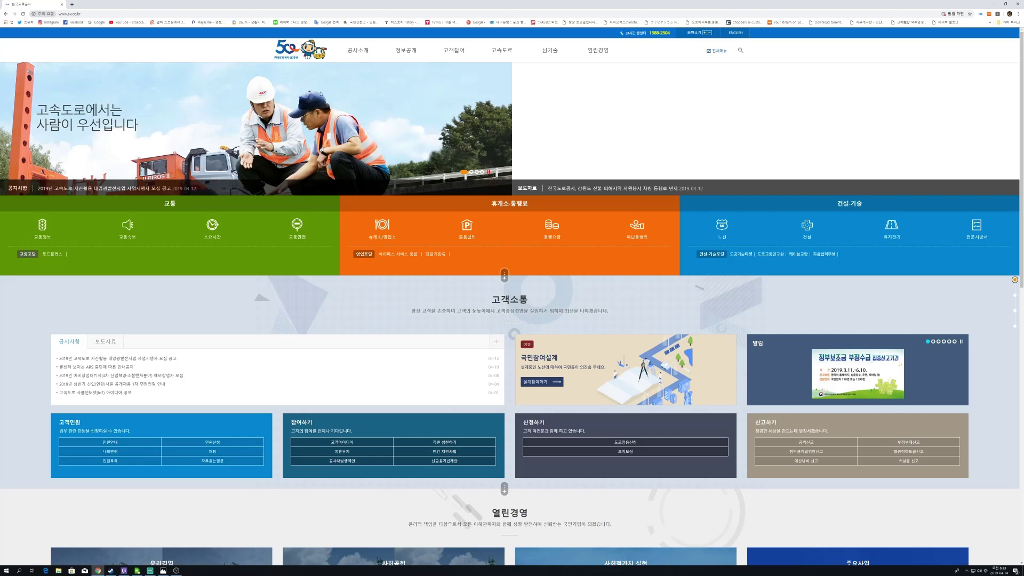
Open the 통행요금제도 page under 고속도로 통행요금 and show its 할인/할증제도 section.
mouse_move(503, 56)
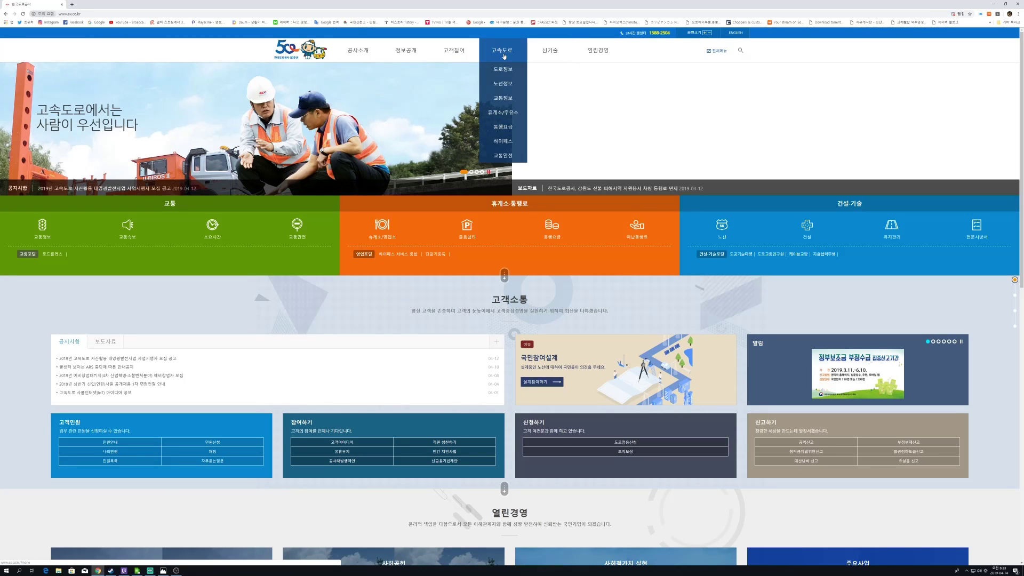
click(497, 129)
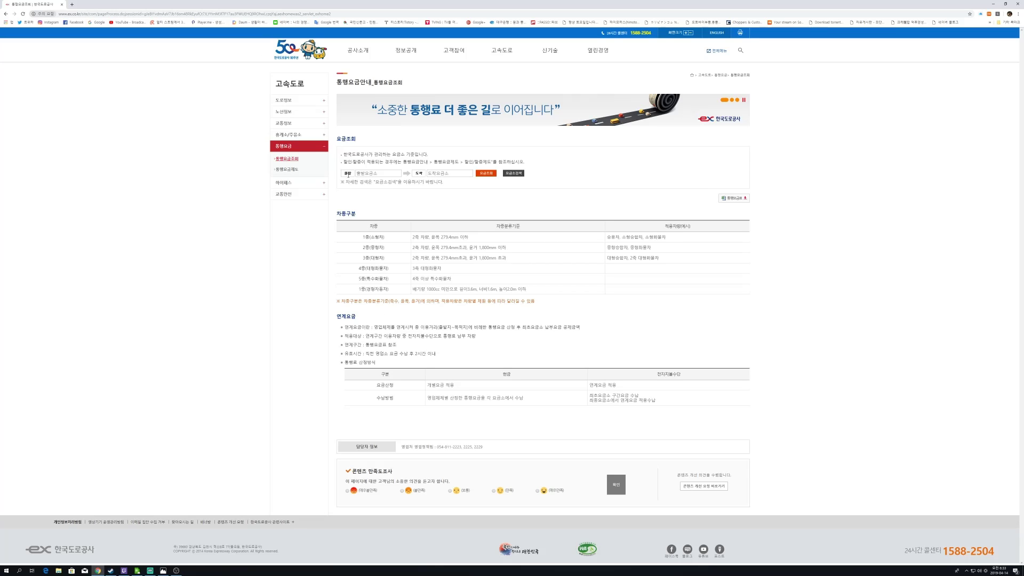
click(296, 170)
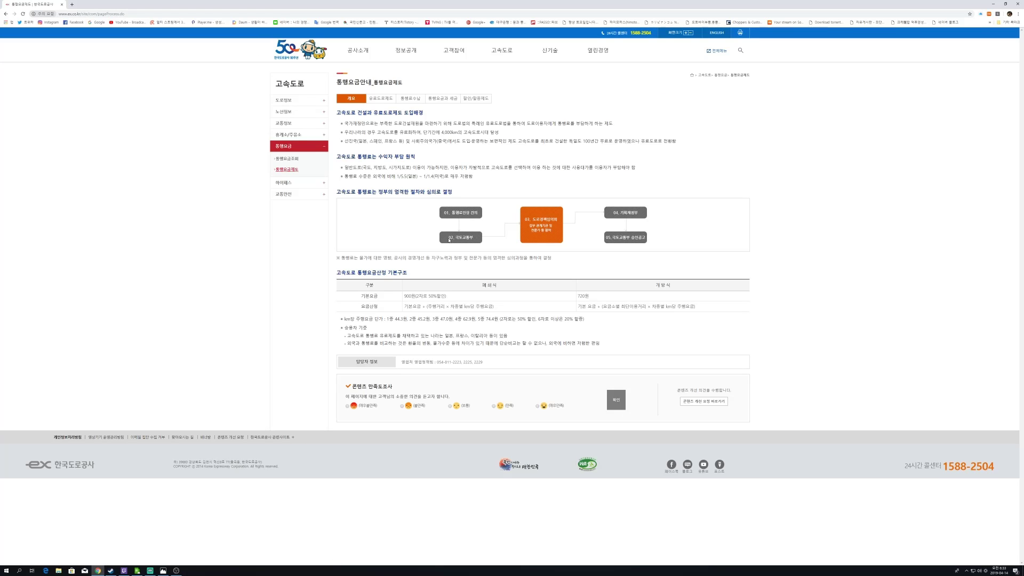
click(467, 101)
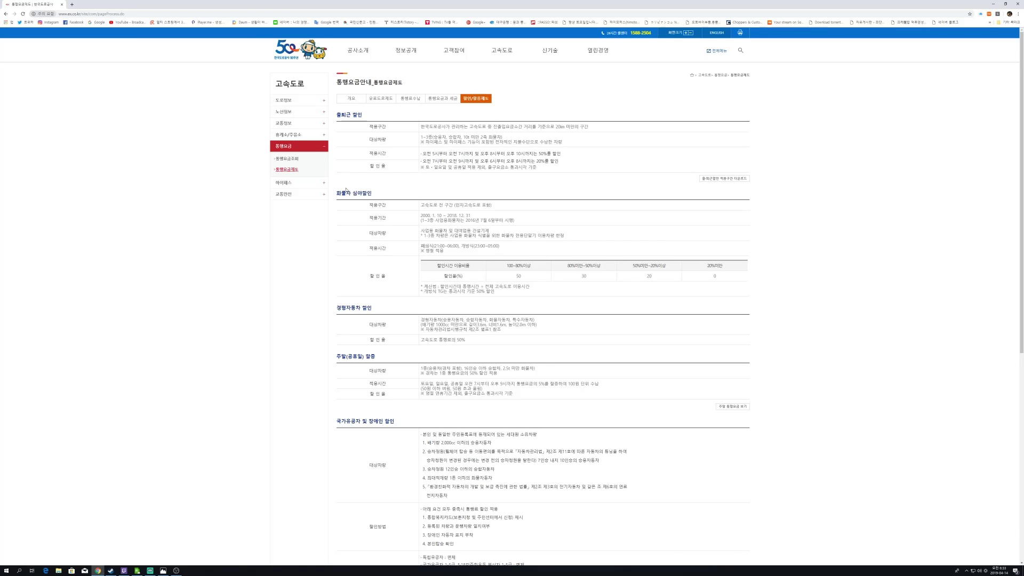
Enlarge the page text and bring the 화물차 심야할인 table into view.
key(ctrl+plus)
key(ctrl+plus)
key(ctrl+plus)
key(ctrl+plus)
key(ctrl+plus)
key(ctrl+plus)
key(ctrl+plus)
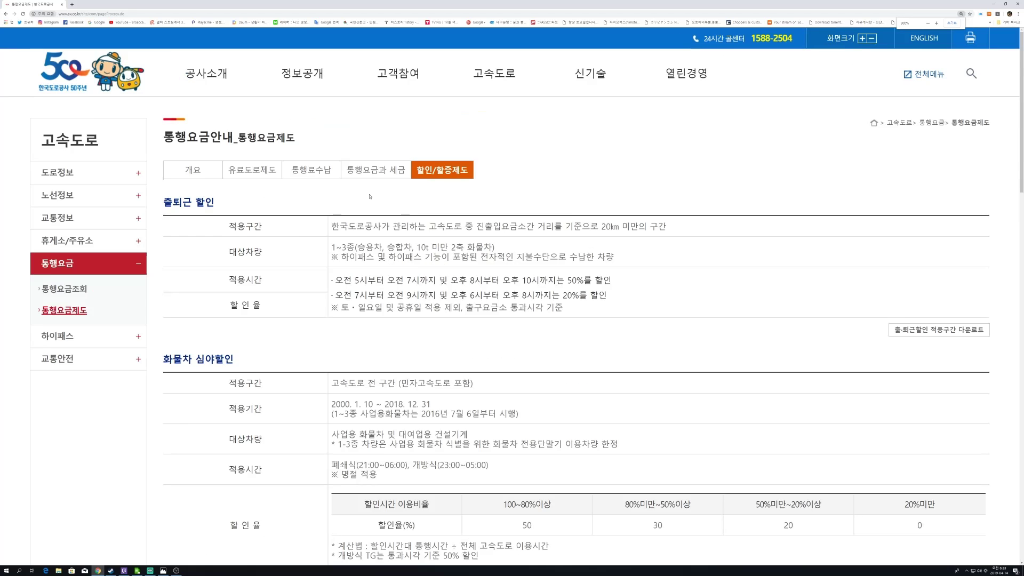
scroll(376, 274, down, 5)
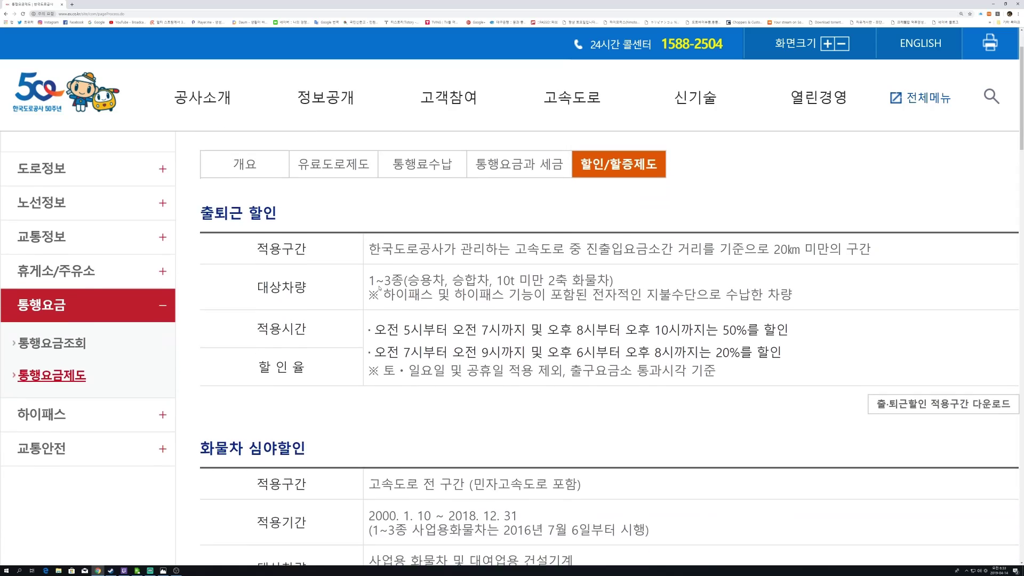
scroll(379, 284, down, 2)
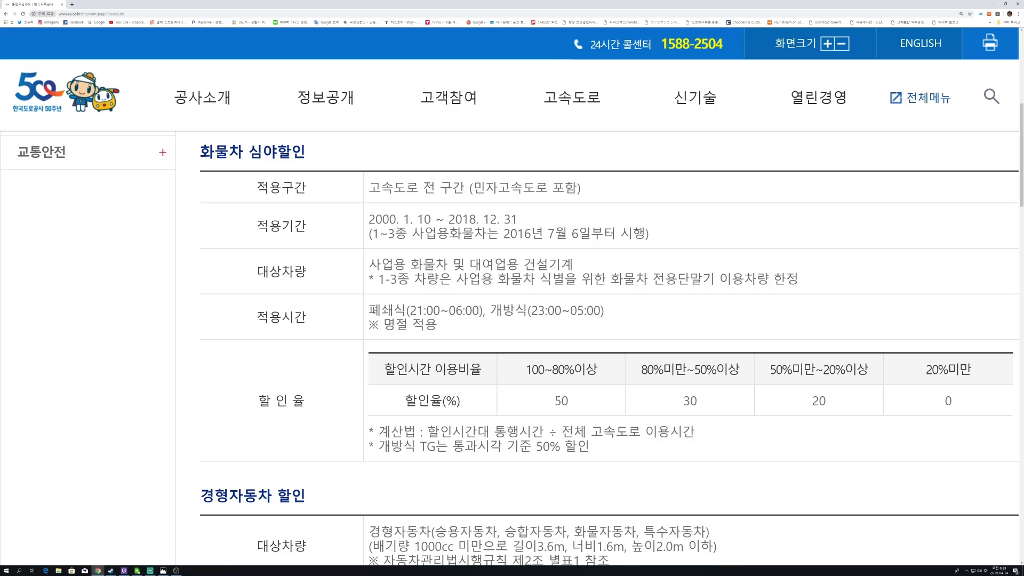
Highlight the 적용시간 row and the 계산법 note in the 화물차 심야할인 table to examine the discount hours and formula.
drag(368, 310, 601, 311)
drag(395, 324, 437, 324)
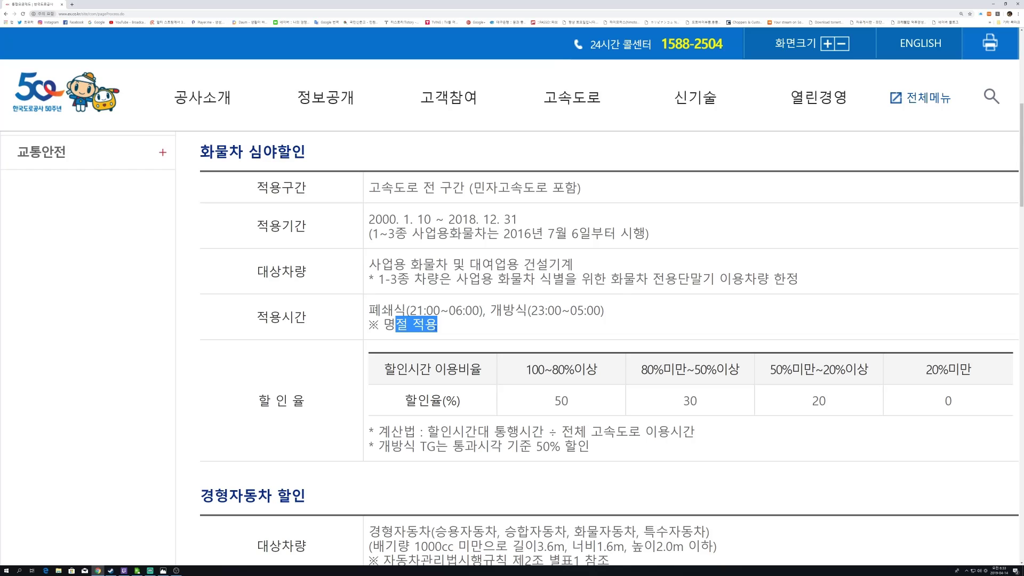
scroll(512, 296, down, 1)
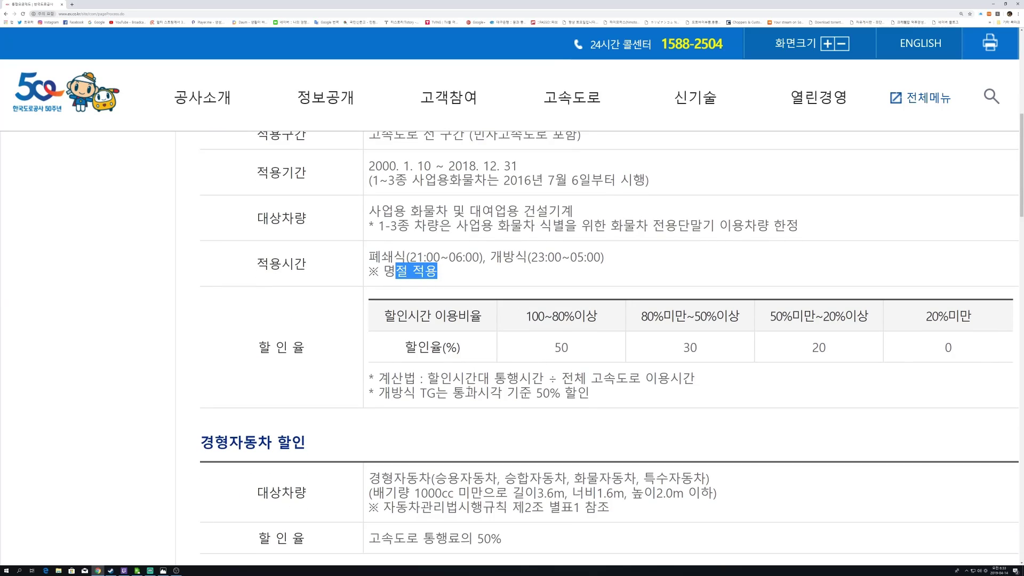
drag(378, 378, 680, 377)
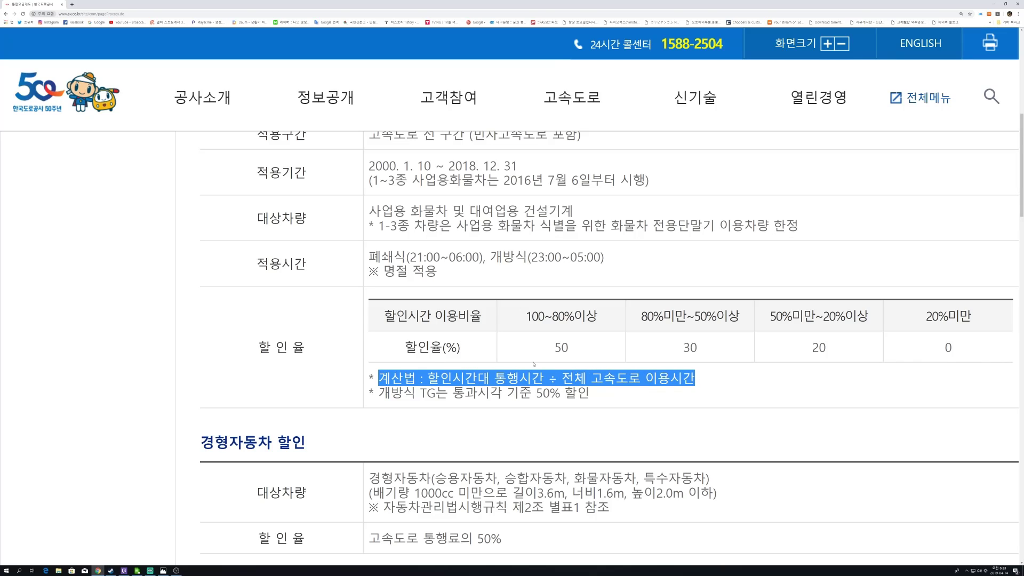
click(508, 346)
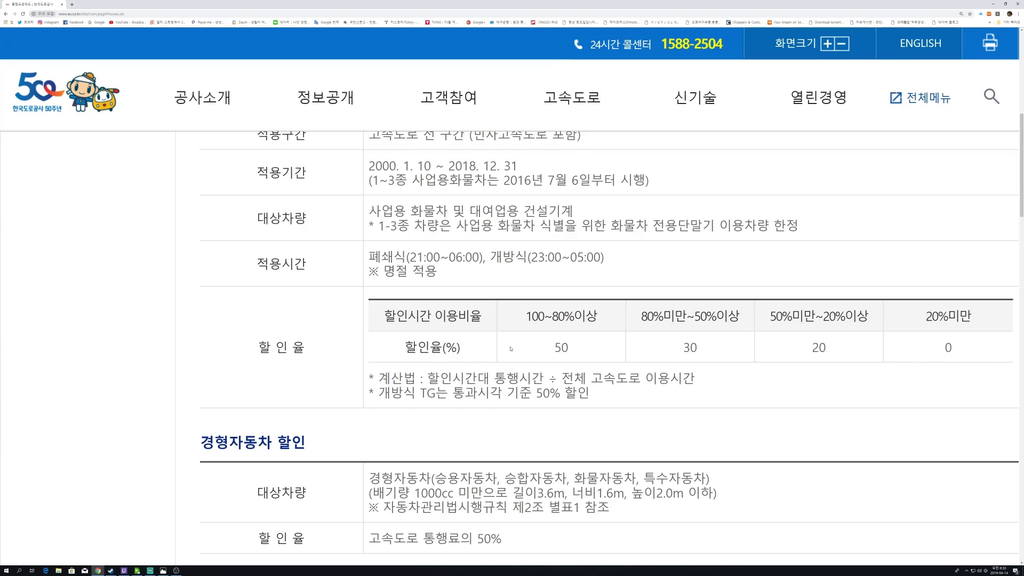
Review the 할인율 row together with the 계산법 formula and the 개방식 TG note beneath it.
drag(438, 378, 695, 380)
drag(435, 393, 589, 393)
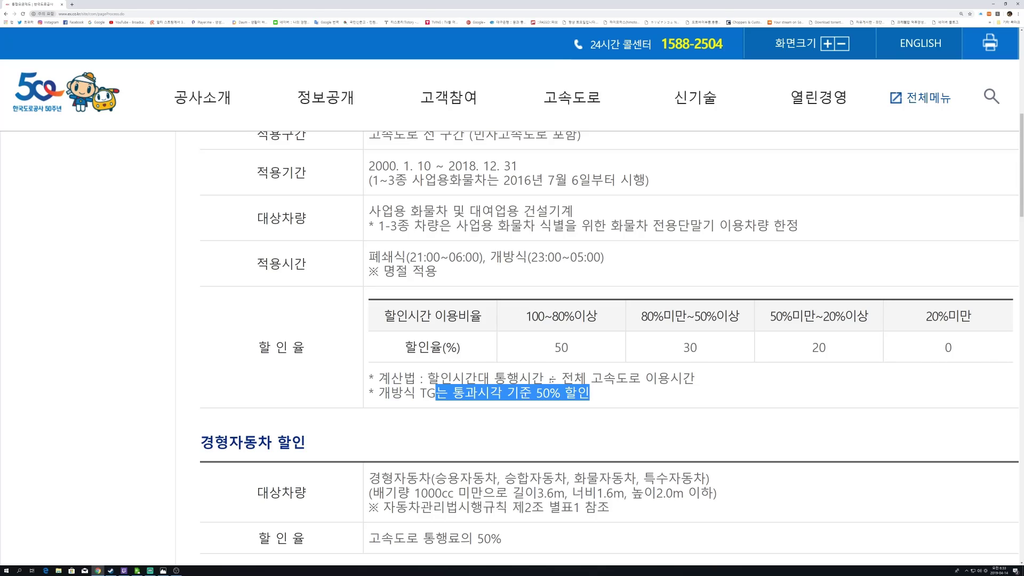
drag(431, 347, 614, 354)
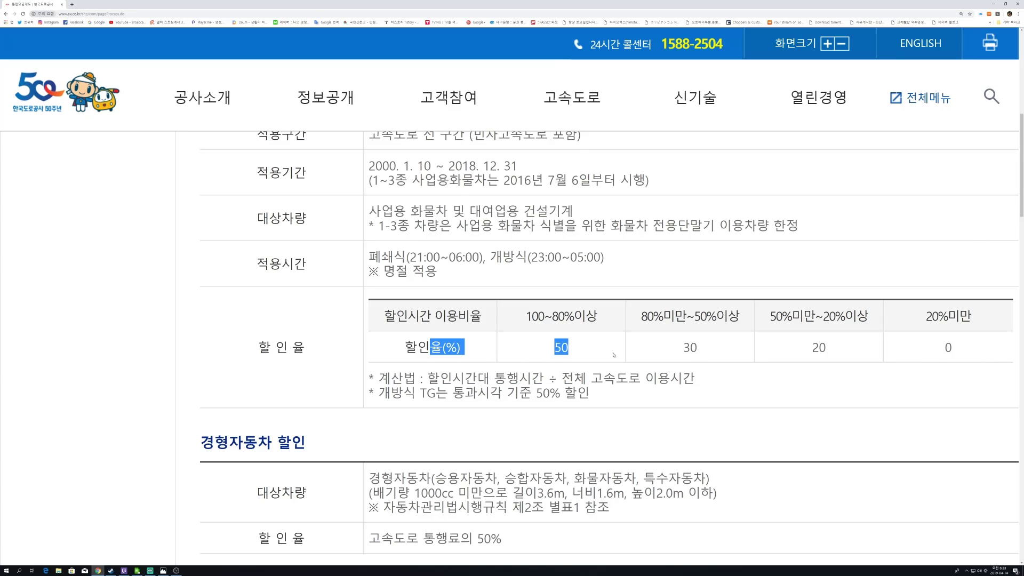
click(541, 355)
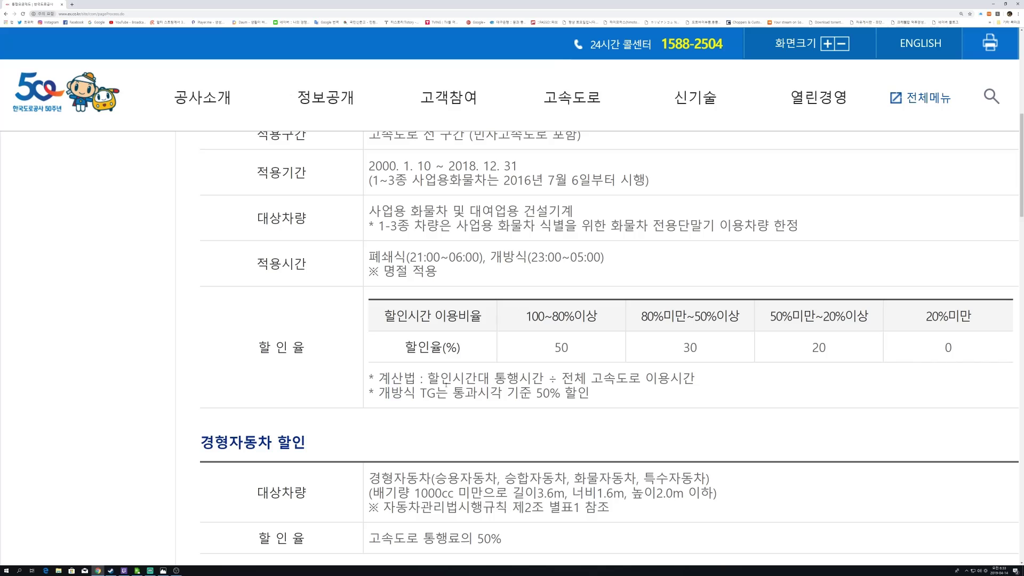
drag(441, 377, 711, 381)
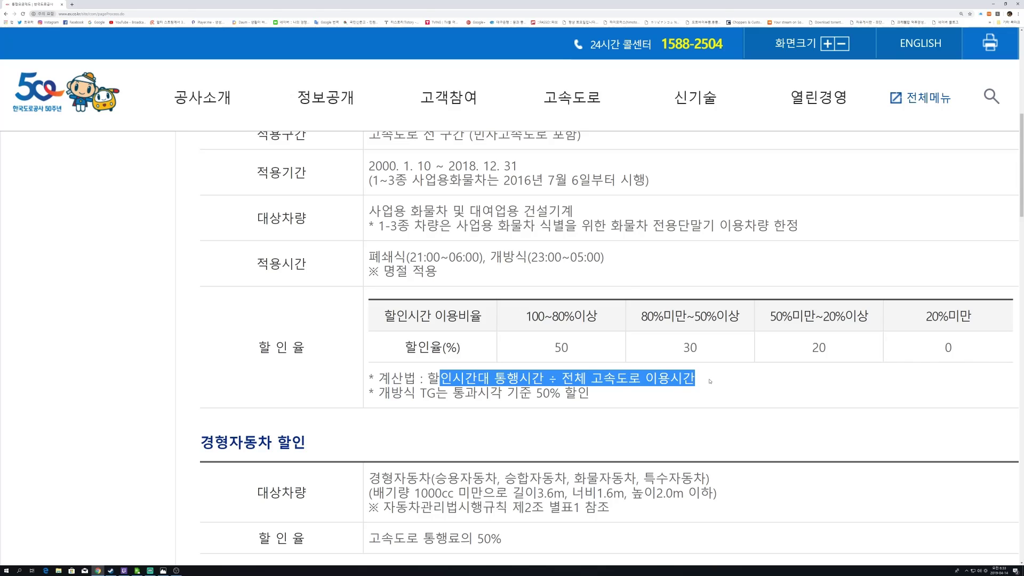
click(518, 396)
drag(440, 378, 694, 379)
drag(389, 393, 590, 392)
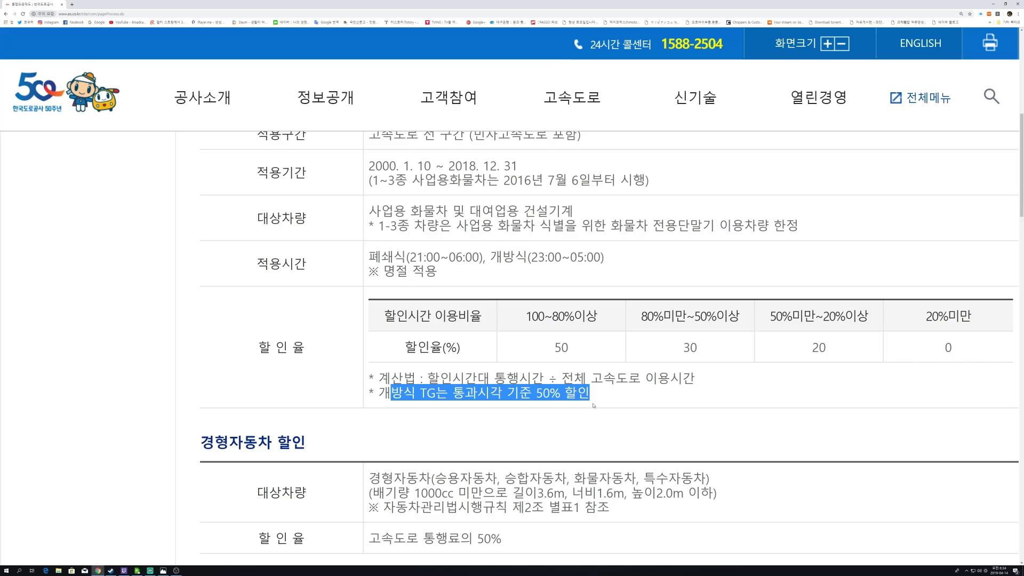
click(591, 393)
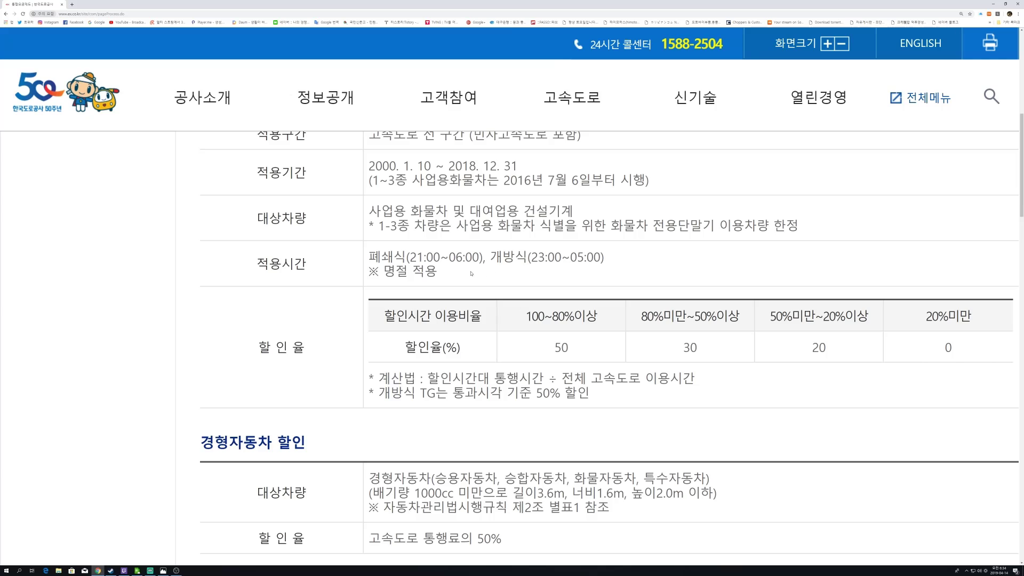
Highlight both 대상차량 lines of the 화물차 심야할인 table to read which vehicles qualify.
scroll(478, 252, up, 1)
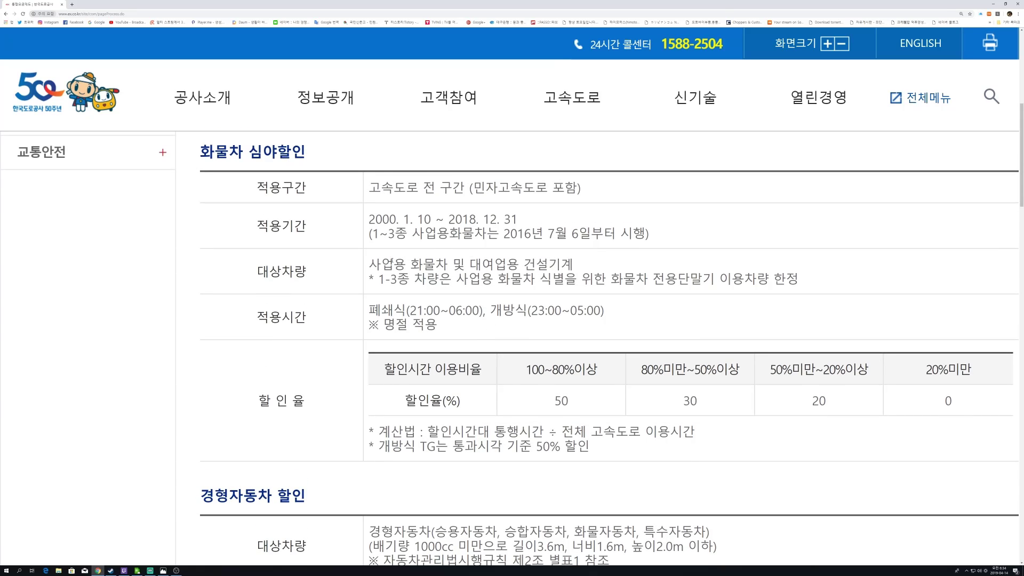
drag(371, 261, 573, 264)
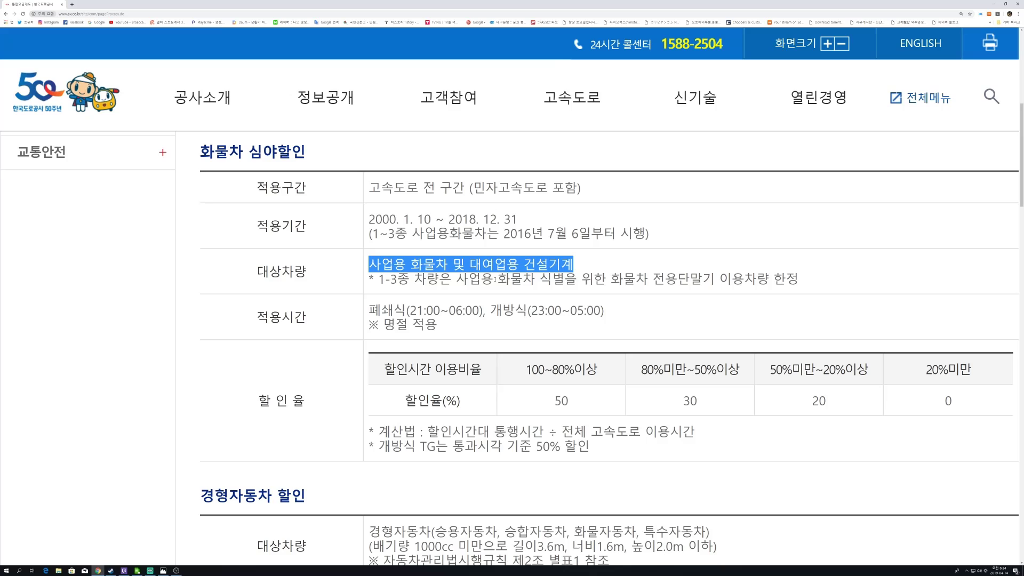
drag(379, 279, 798, 279)
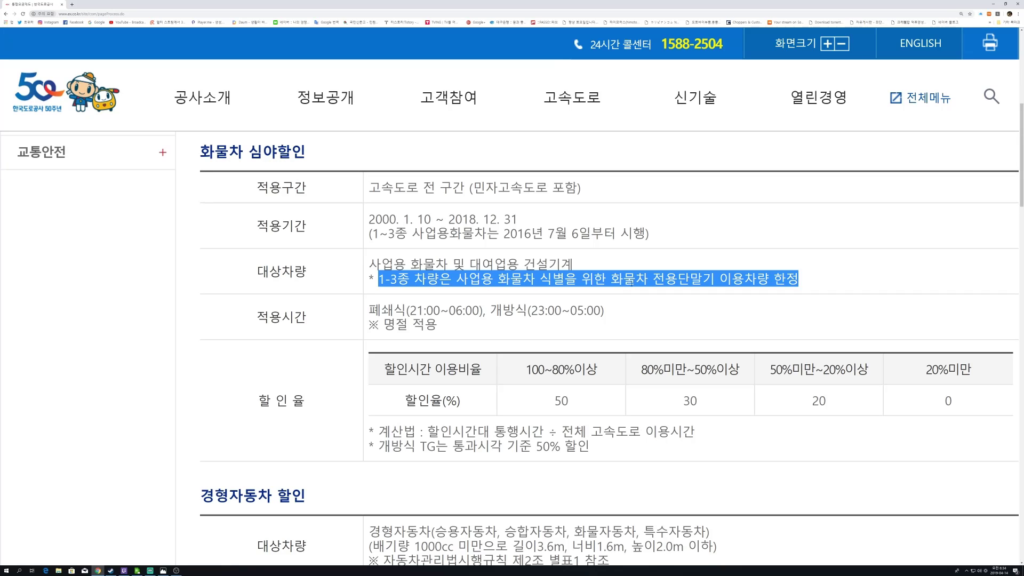
Highlight the 적용기간 dates, the 1~3종 start-date note and the 적용구간 row to examine the discount's period and coverage.
click(378, 219)
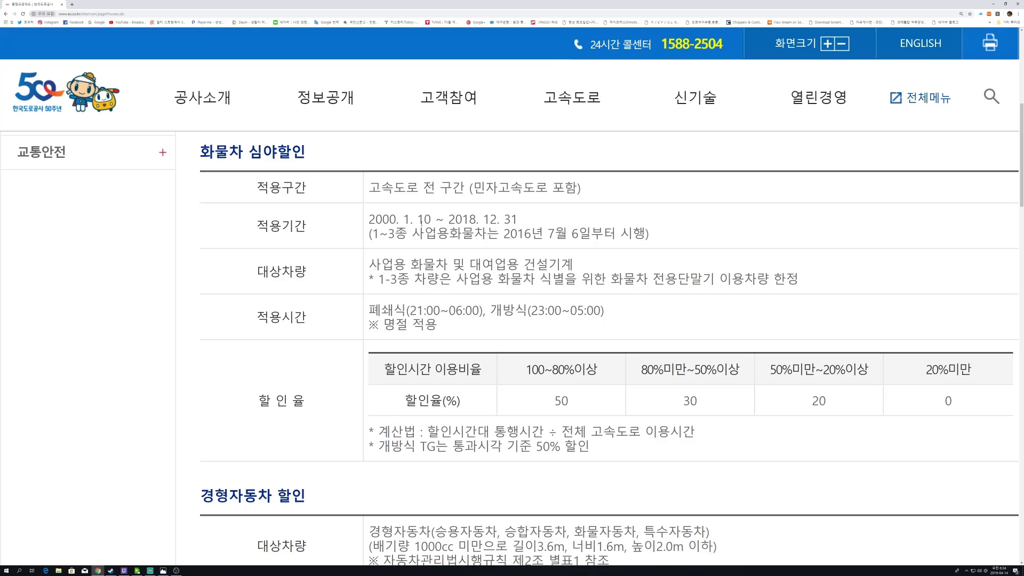
drag(375, 219, 517, 221)
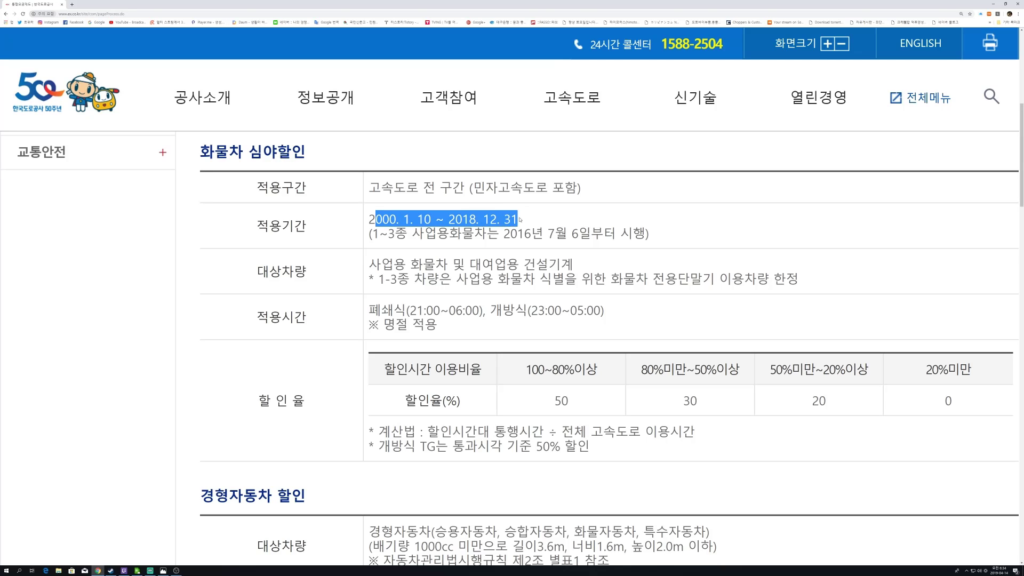
click(515, 220)
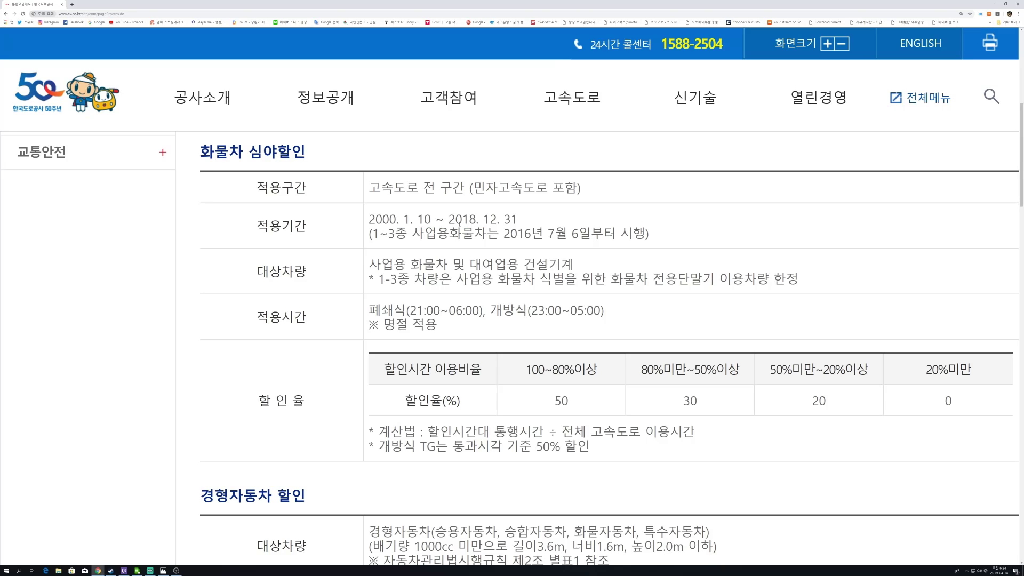
drag(368, 219, 518, 220)
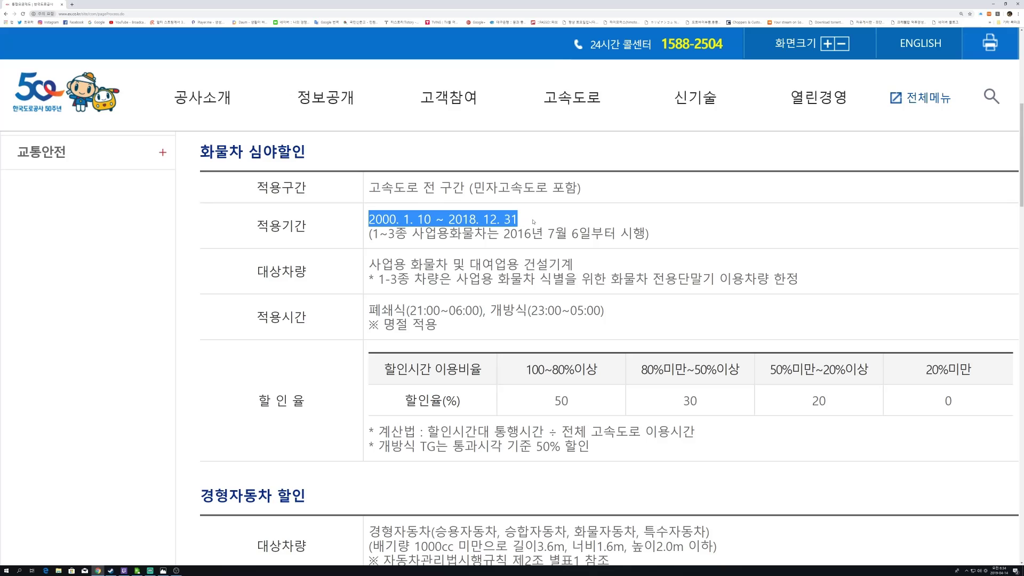
click(520, 226)
drag(379, 233, 671, 240)
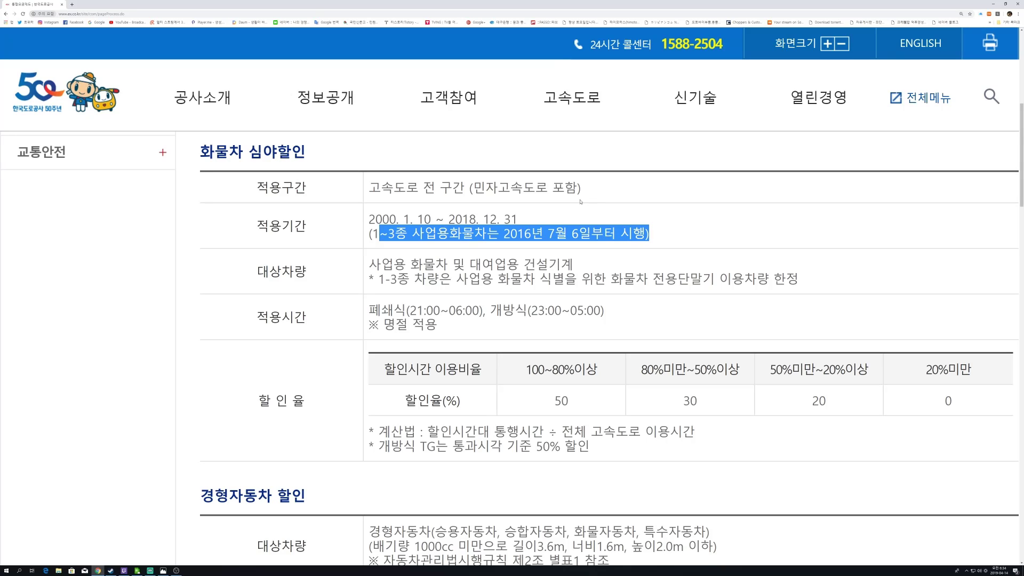
click(458, 233)
drag(454, 219, 518, 219)
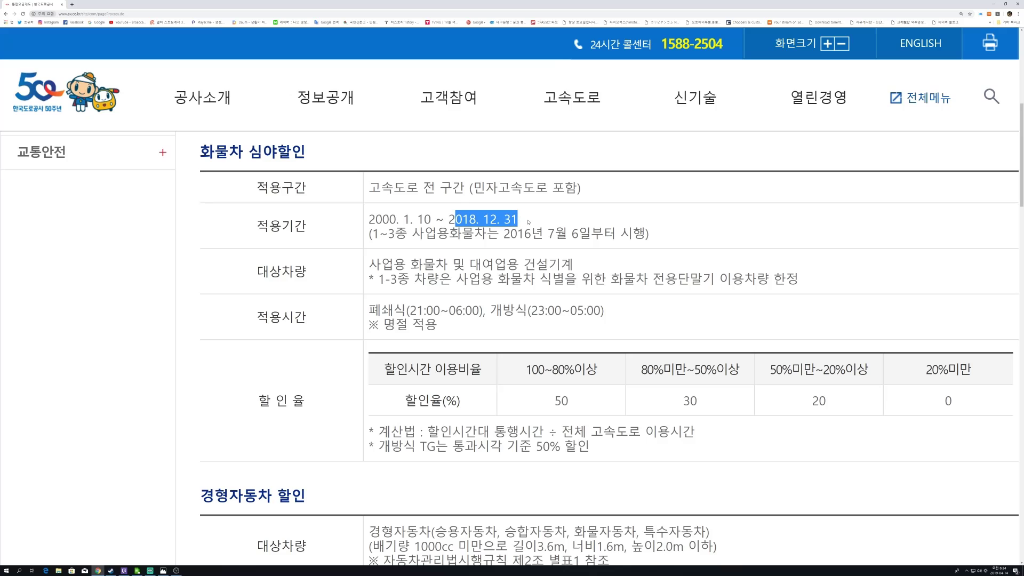
click(412, 226)
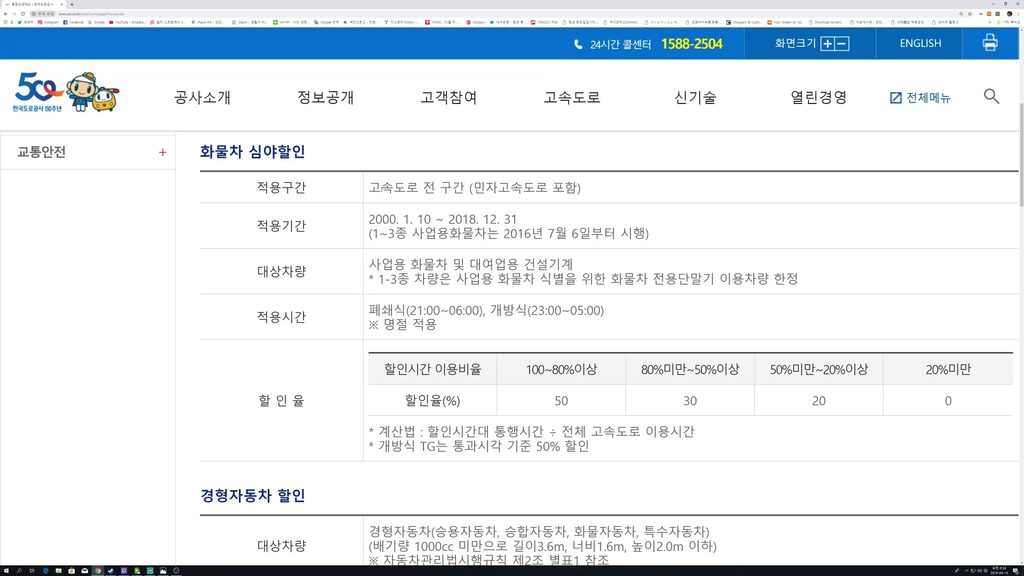
drag(369, 187, 587, 192)
scroll(544, 217, down, 2)
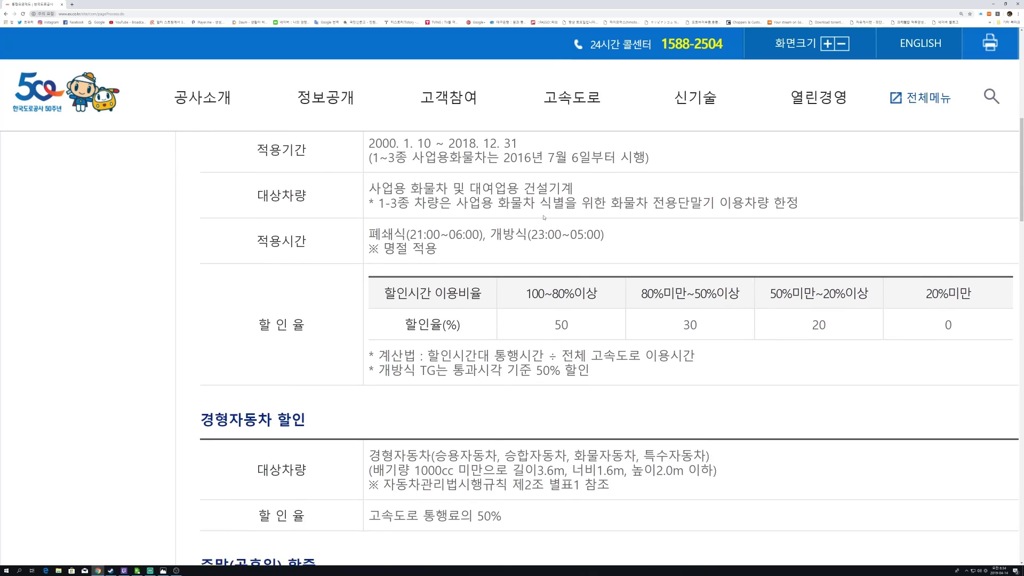
Switch back to the expense spreadsheet and review the 일반 and 할인 tolls for April 11–13 plus the toll and 주유금액 totals in the 합계 row.
scroll(544, 217, up, 3)
scroll(565, 181, down, 1)
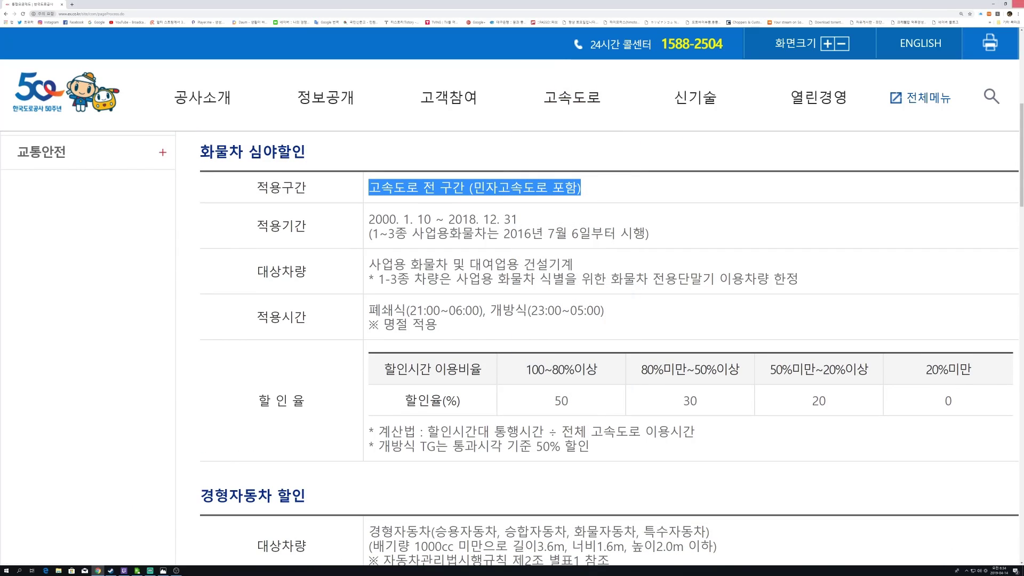
key(alt+Tab)
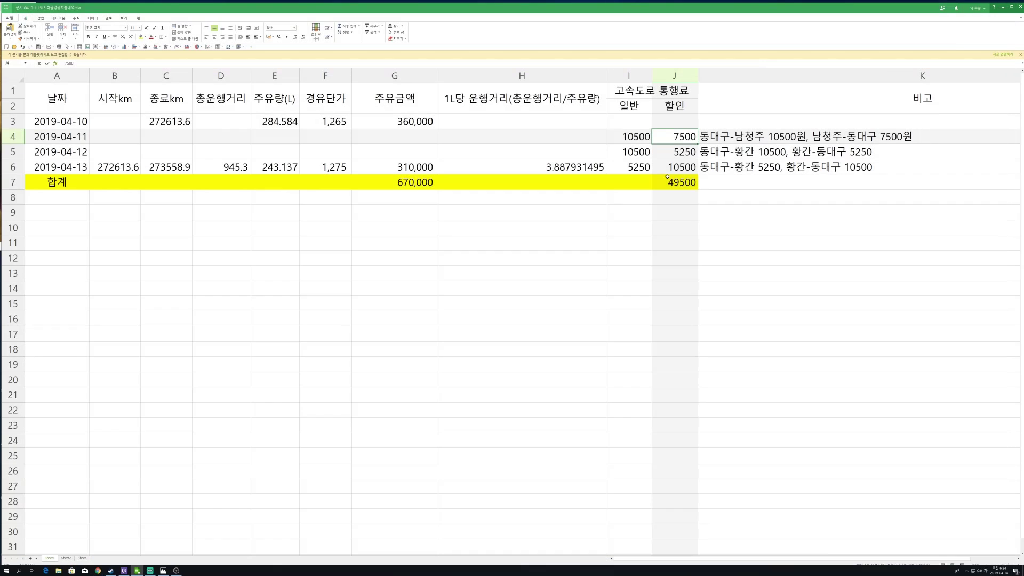
click(673, 152)
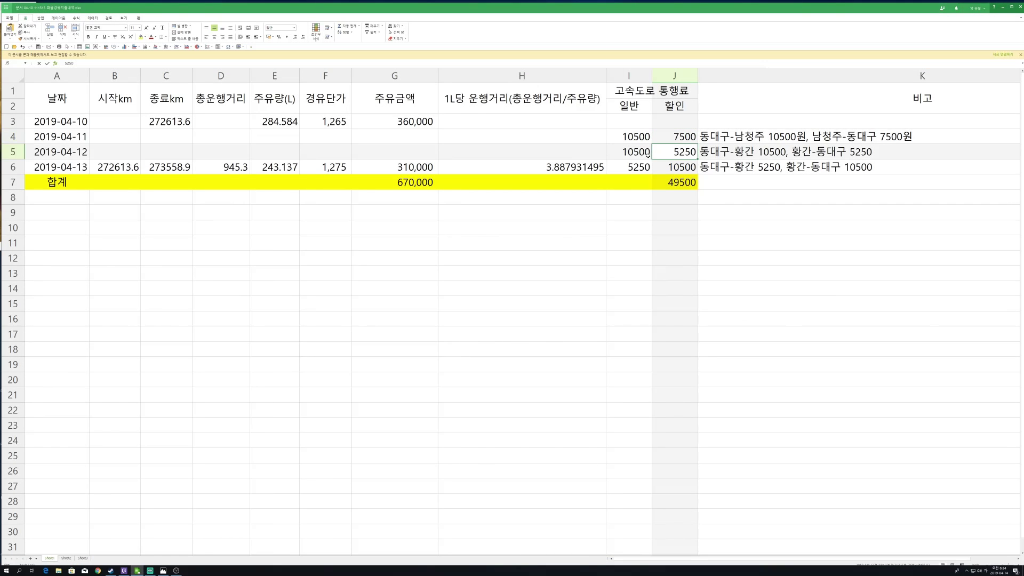
click(645, 154)
click(660, 165)
click(671, 139)
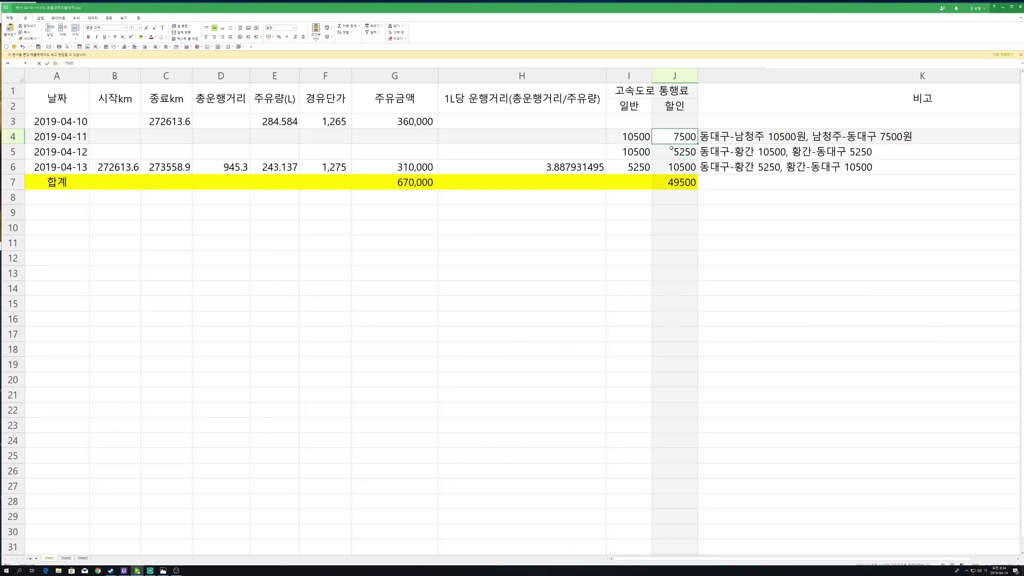
click(670, 152)
click(672, 164)
click(677, 182)
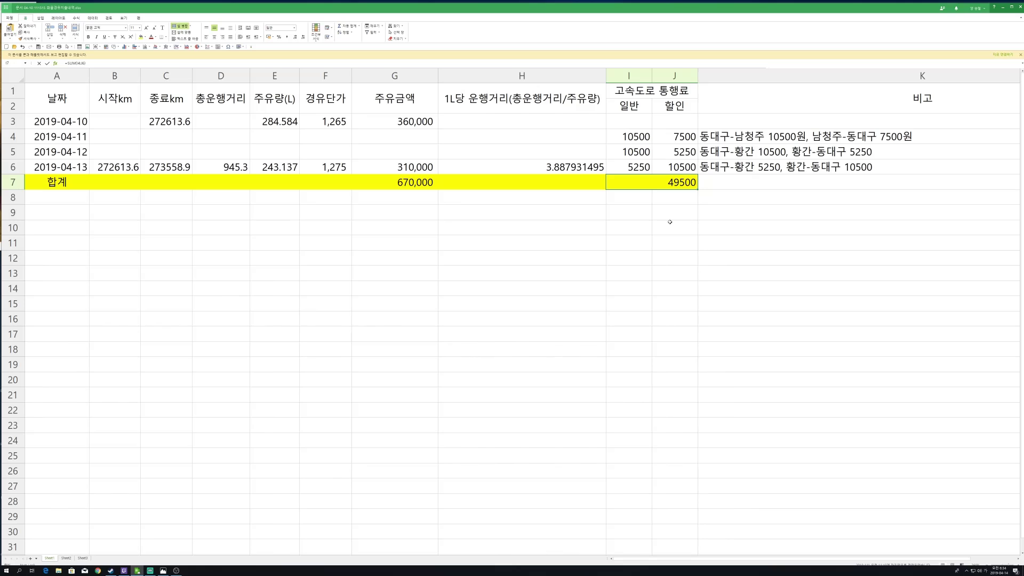
click(409, 183)
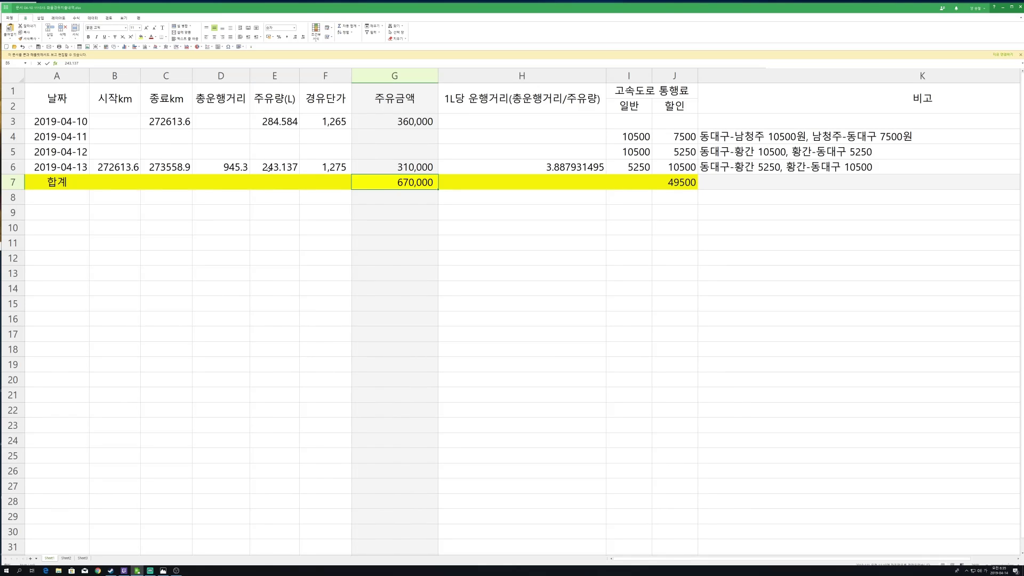
Compare the 주유량(L) entries for 2019-04-10 and 2019-04-13 and inspect the distance-per-litre formula in the 2019-04-13 row.
click(258, 169)
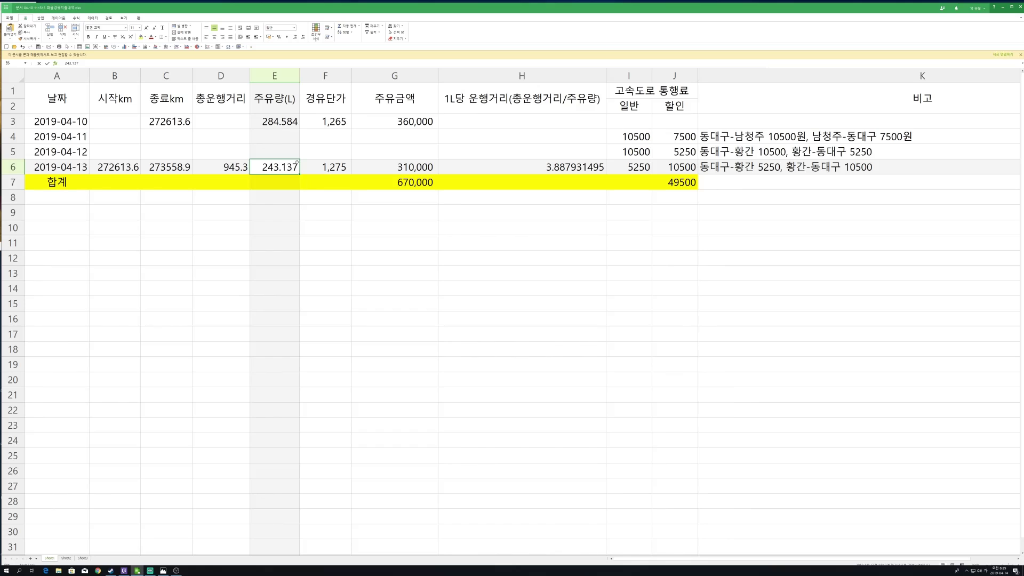
click(283, 123)
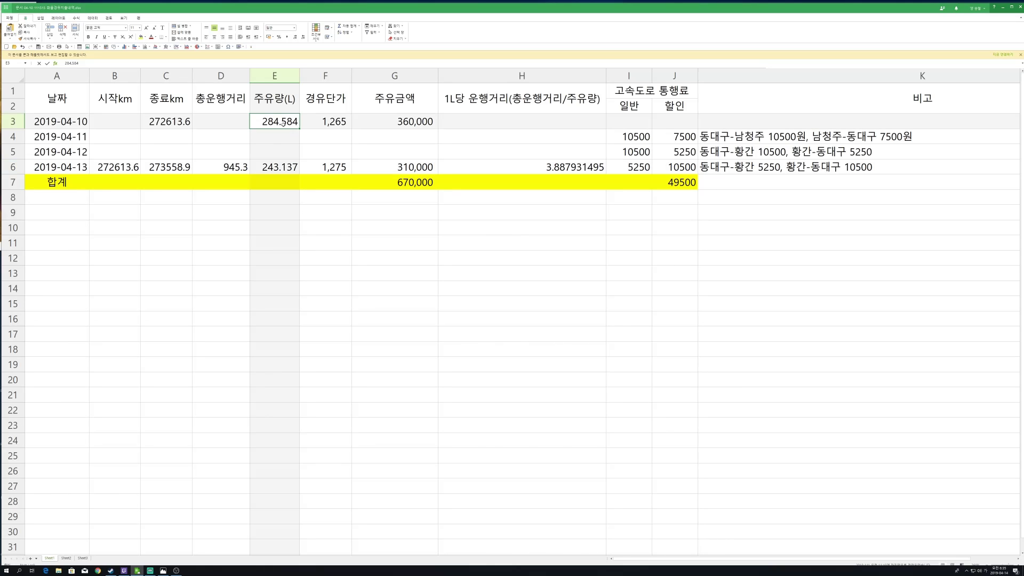
click(283, 167)
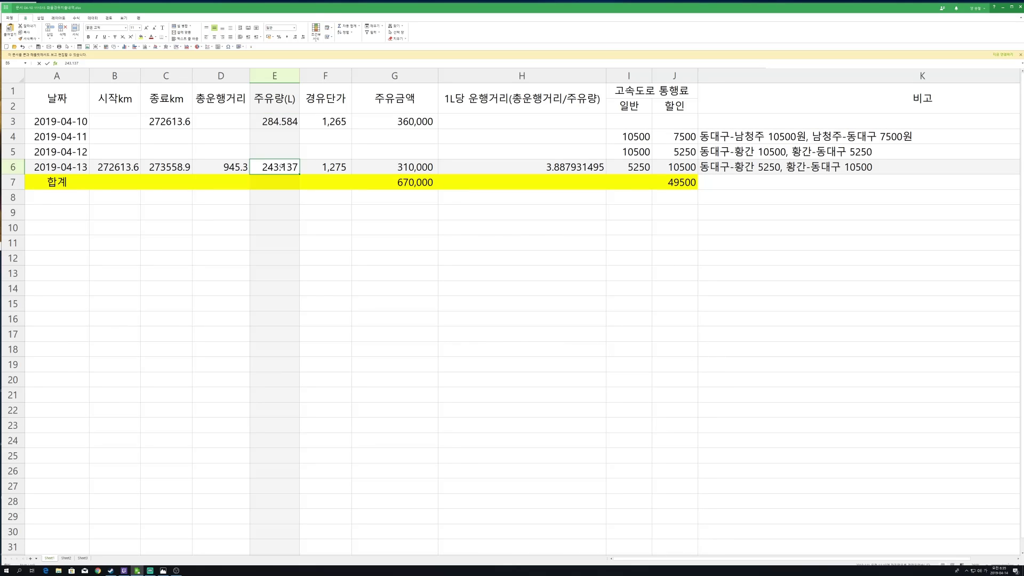
click(293, 117)
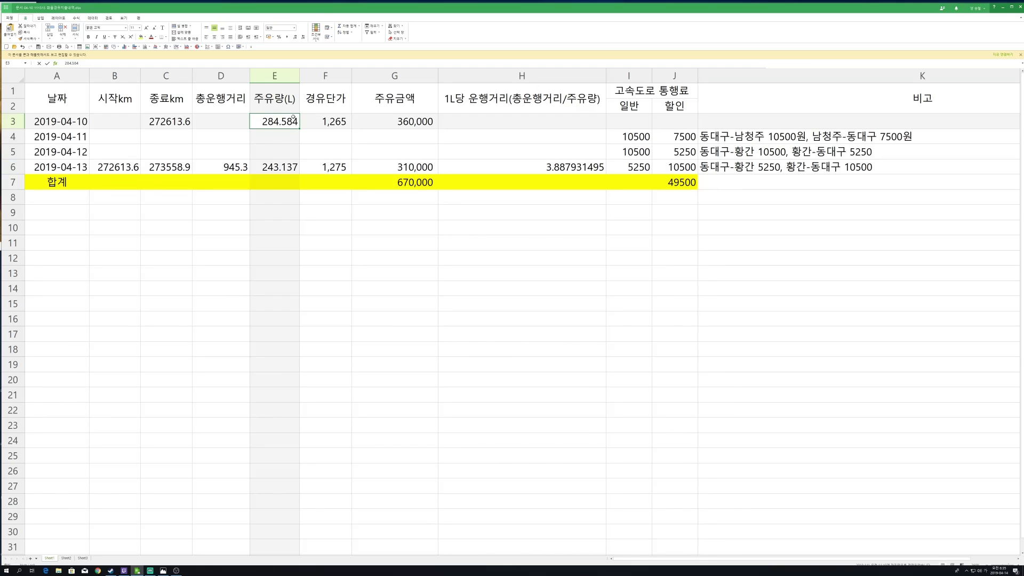
click(288, 165)
click(282, 124)
key(ctrl+Down)
click(277, 125)
click(283, 165)
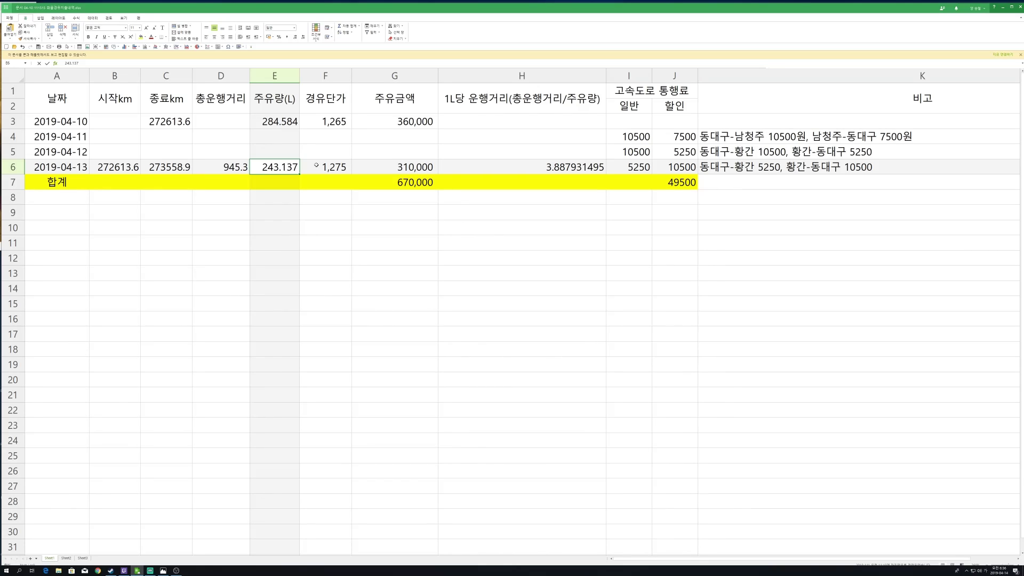
click(276, 122)
click(285, 167)
click(441, 167)
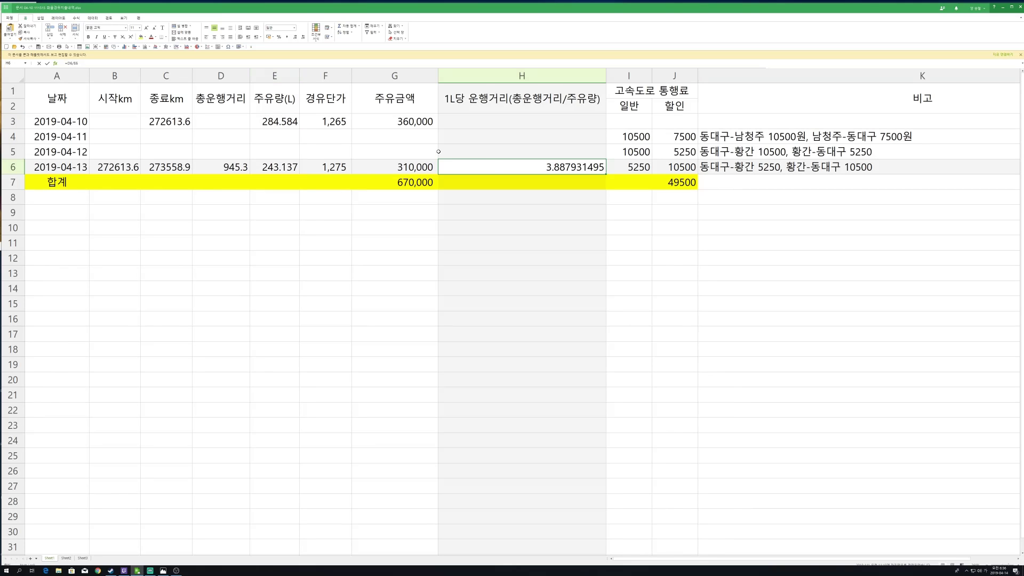